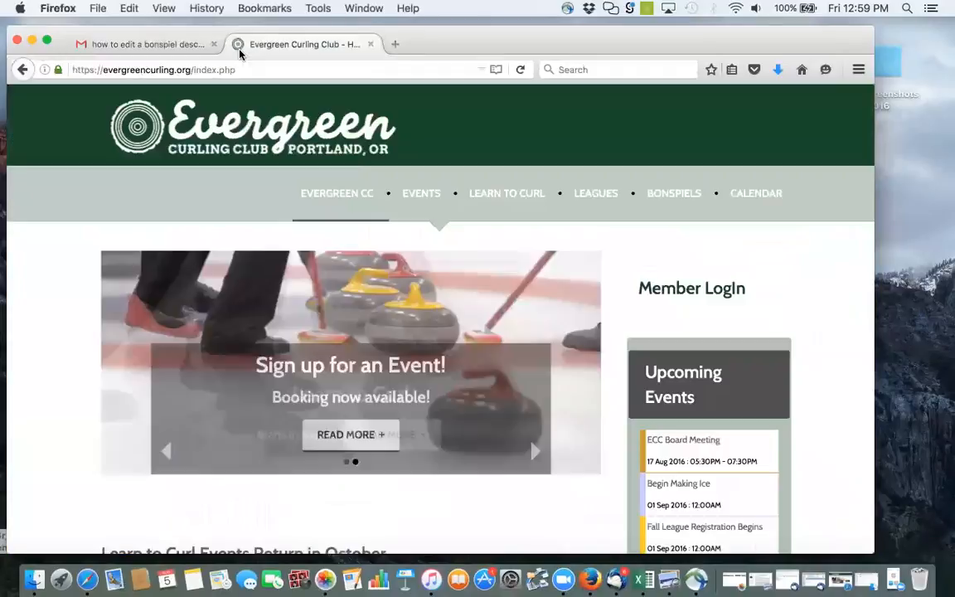
# Open the club's events calendar and examine the August 2016 month with its category legend.
pyautogui.moveTo(338, 203)
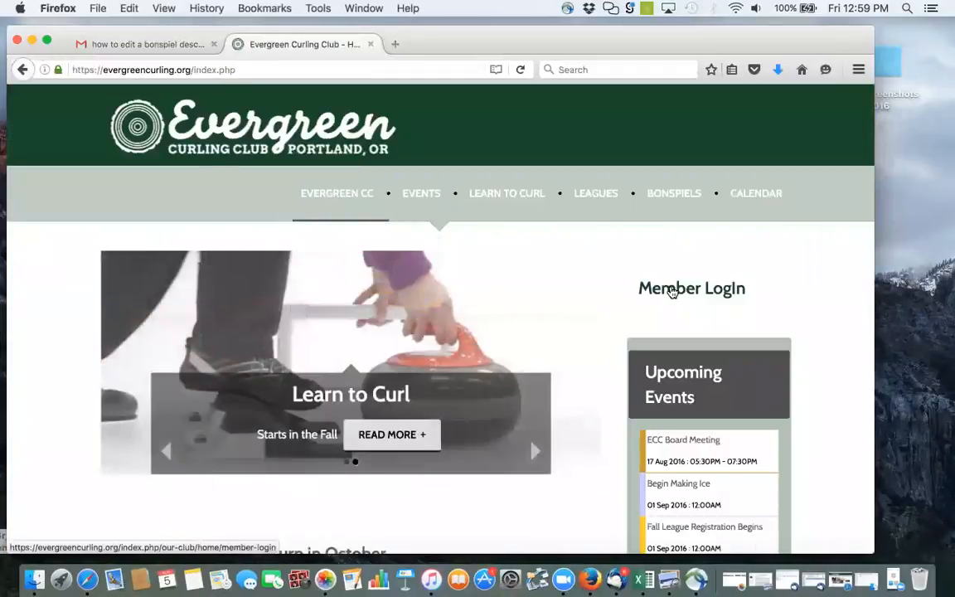
pyautogui.click(755, 199)
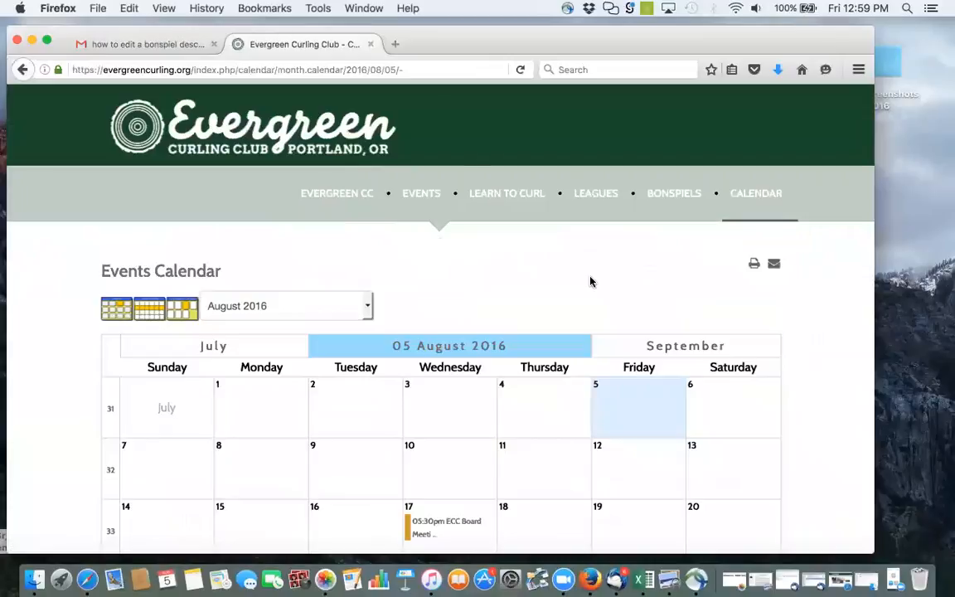
pyautogui.scroll(-2, 590, 280)
pyautogui.scroll(-3, 590, 280)
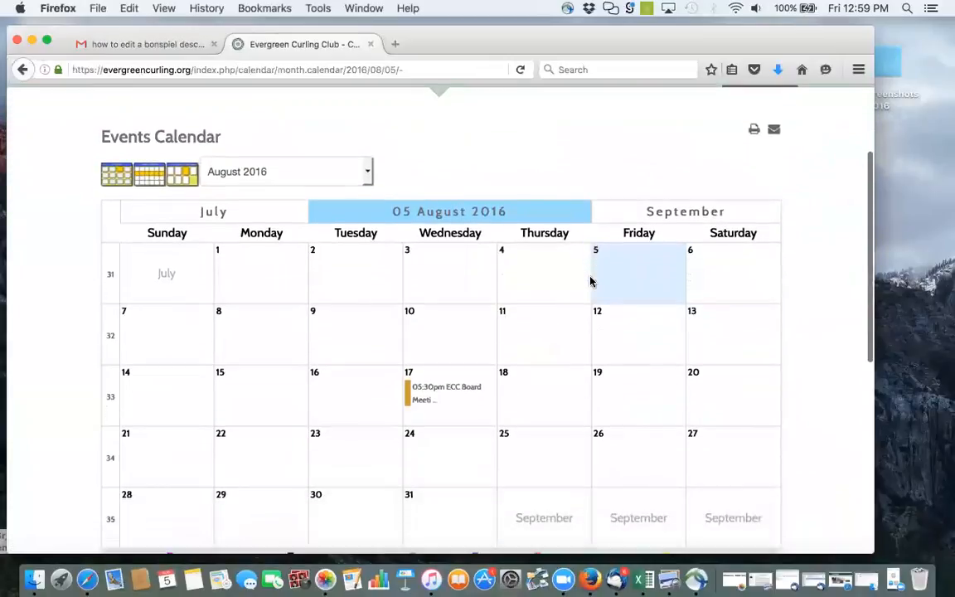
pyautogui.scroll(-1, 591, 281)
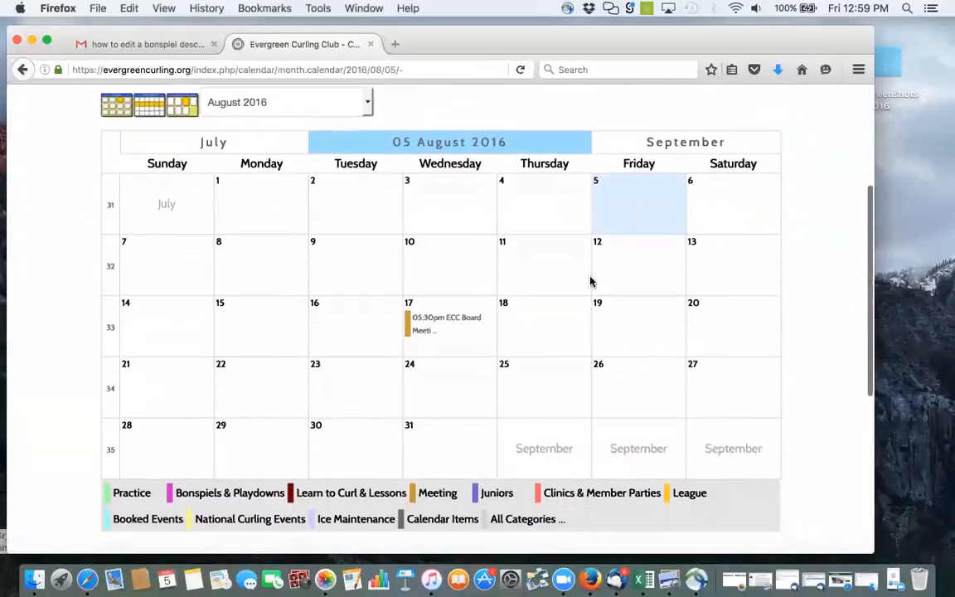
pyautogui.scroll(1, 590, 281)
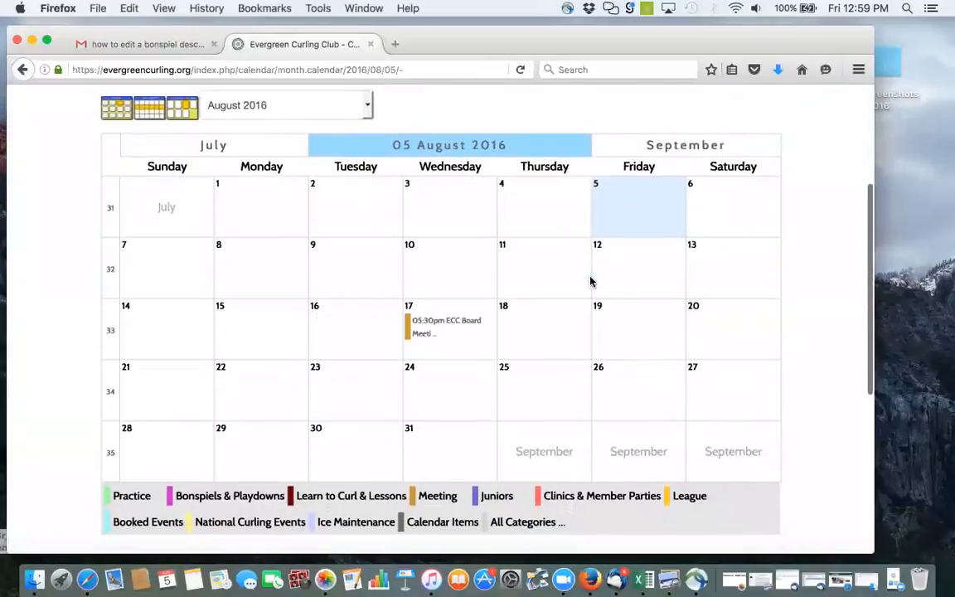
# Advance the events calendar month by month from September to December 2016 and examine the December events.
pyautogui.click(654, 152)
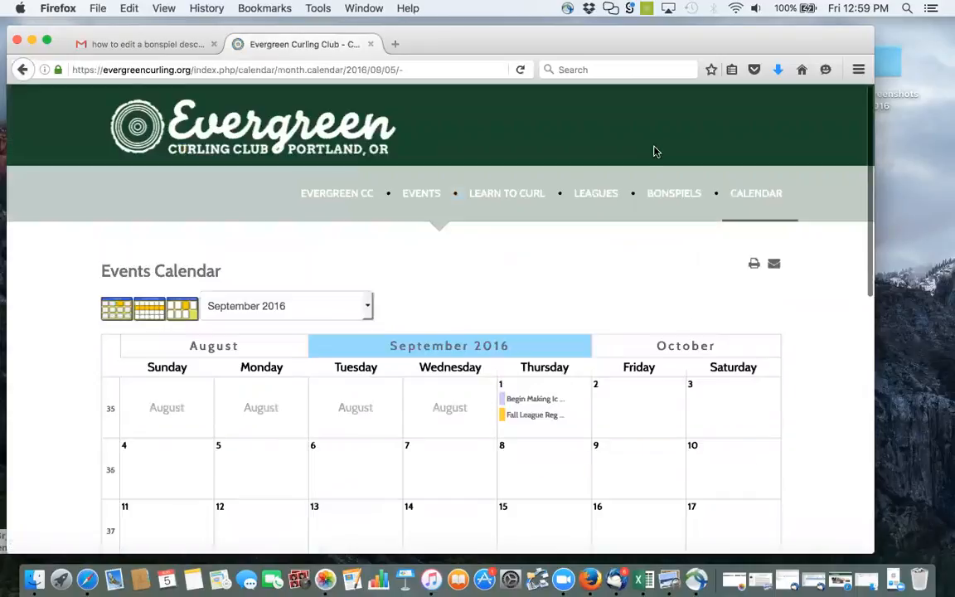
pyautogui.click(681, 350)
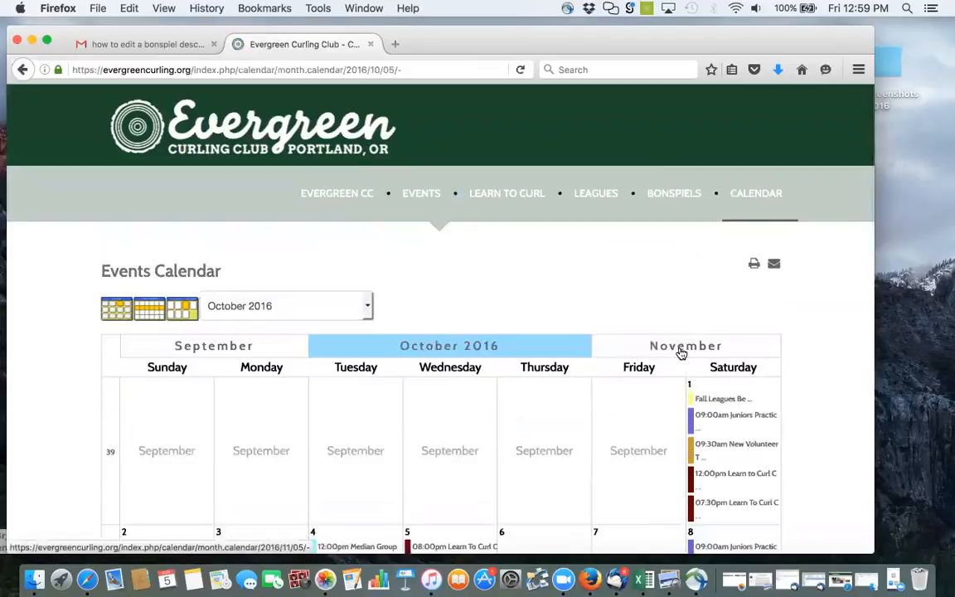
pyautogui.click(681, 350)
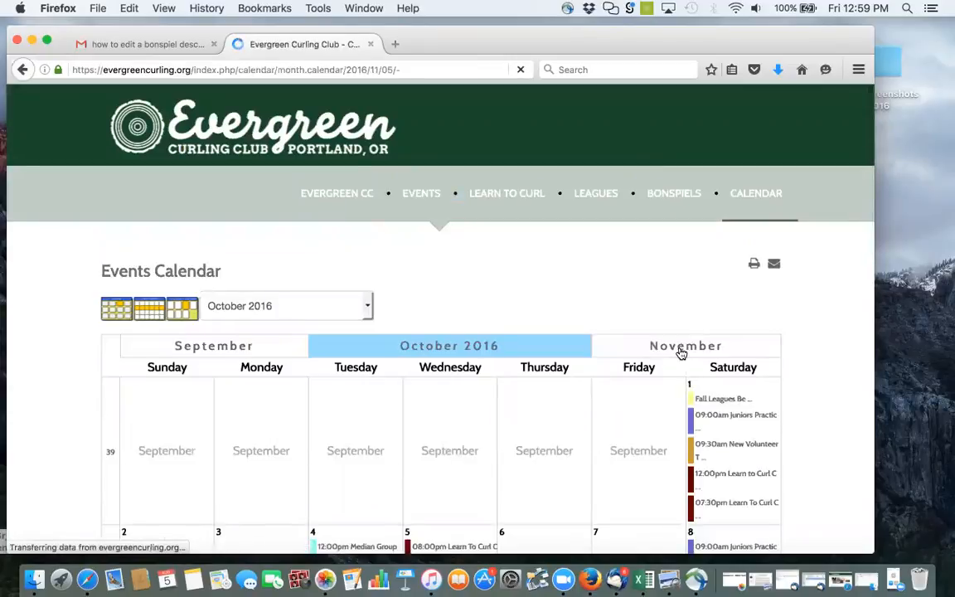
pyautogui.click(681, 350)
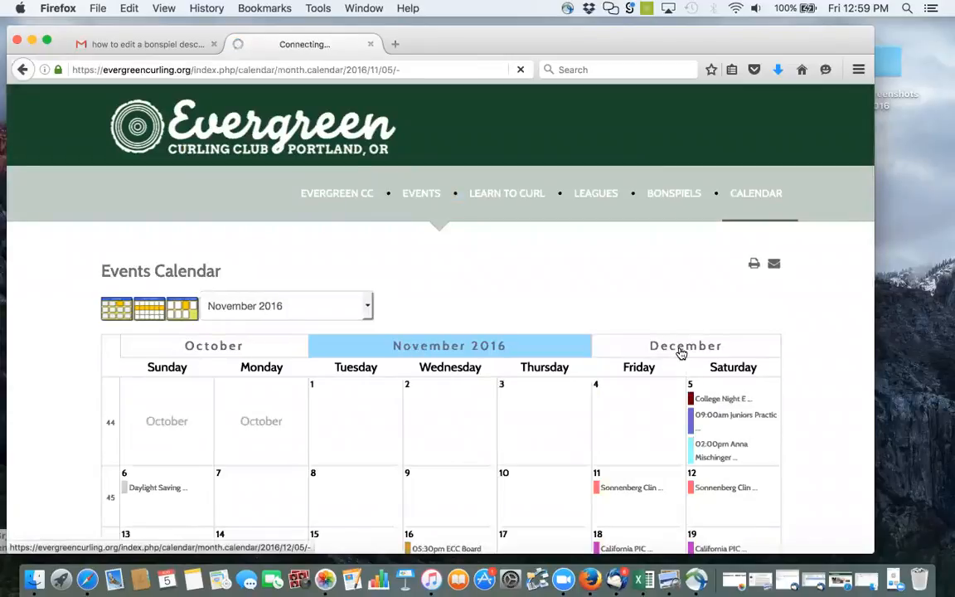
pyautogui.scroll(-5, 454, 446)
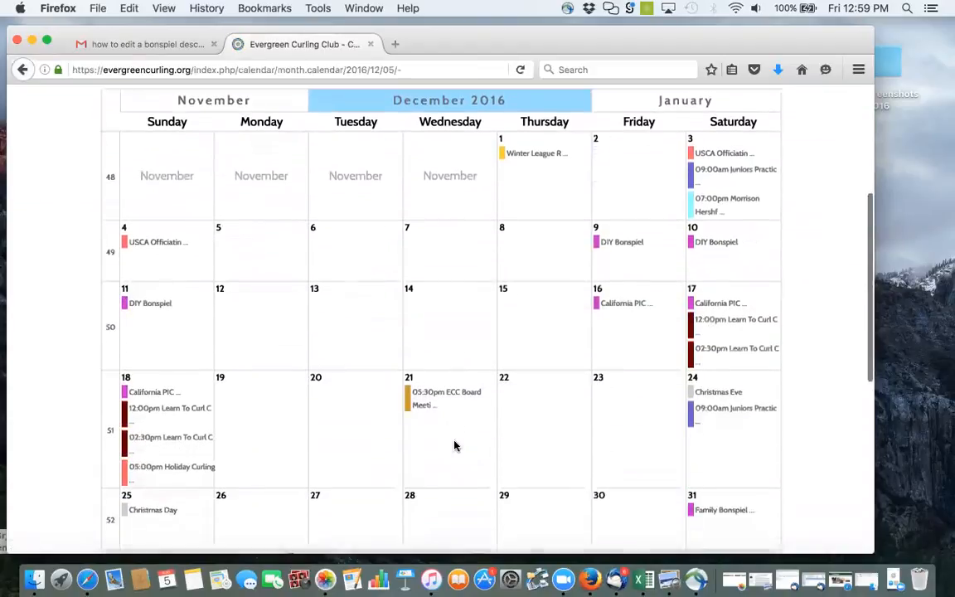
pyautogui.scroll(-3, 454, 446)
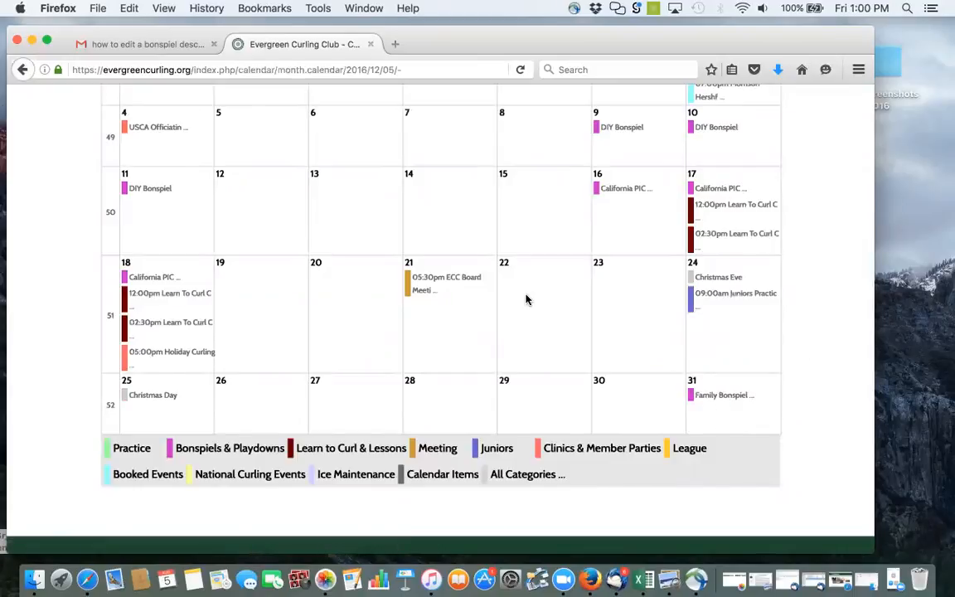
pyautogui.scroll(5, 526, 299)
pyautogui.scroll(-2, 526, 300)
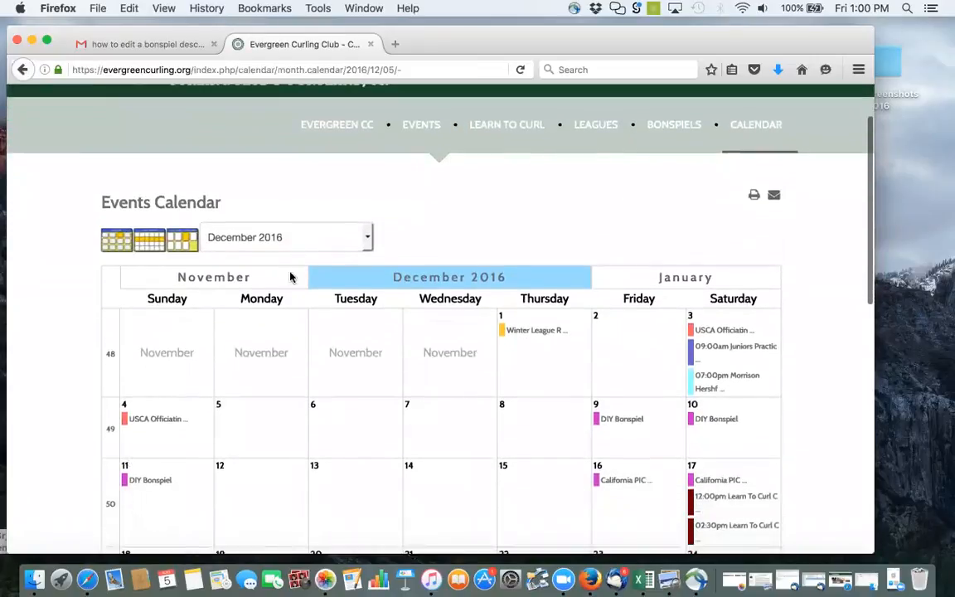
# Return to the club's home page and log in to the member area with the saved credentials.
pyautogui.moveTo(315, 128)
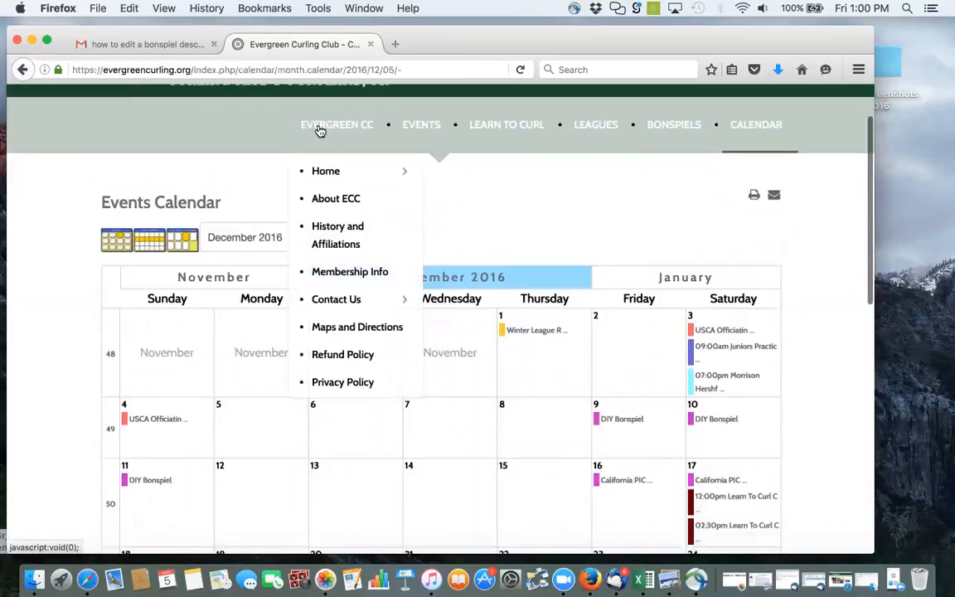
pyautogui.click(347, 175)
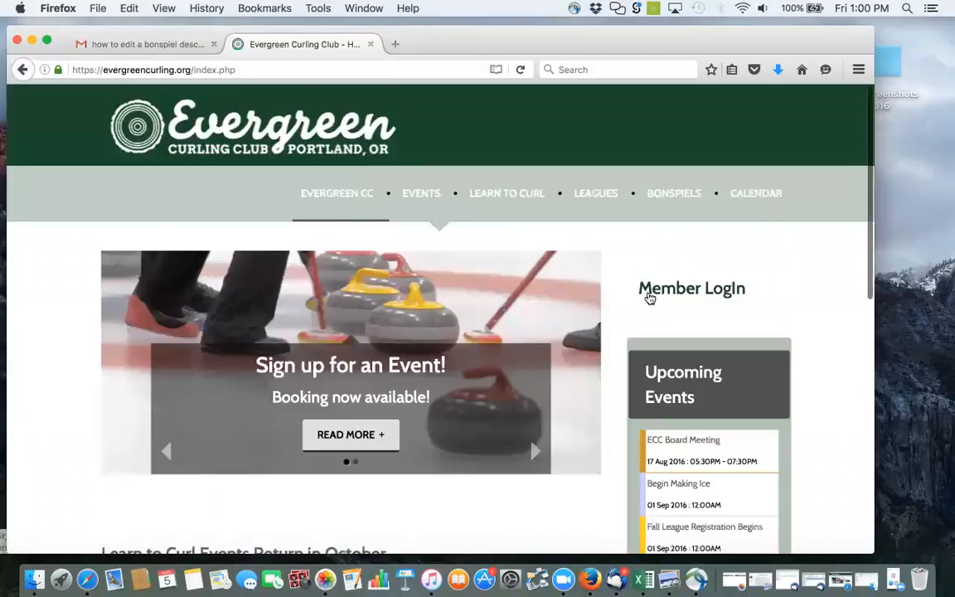
pyautogui.click(650, 297)
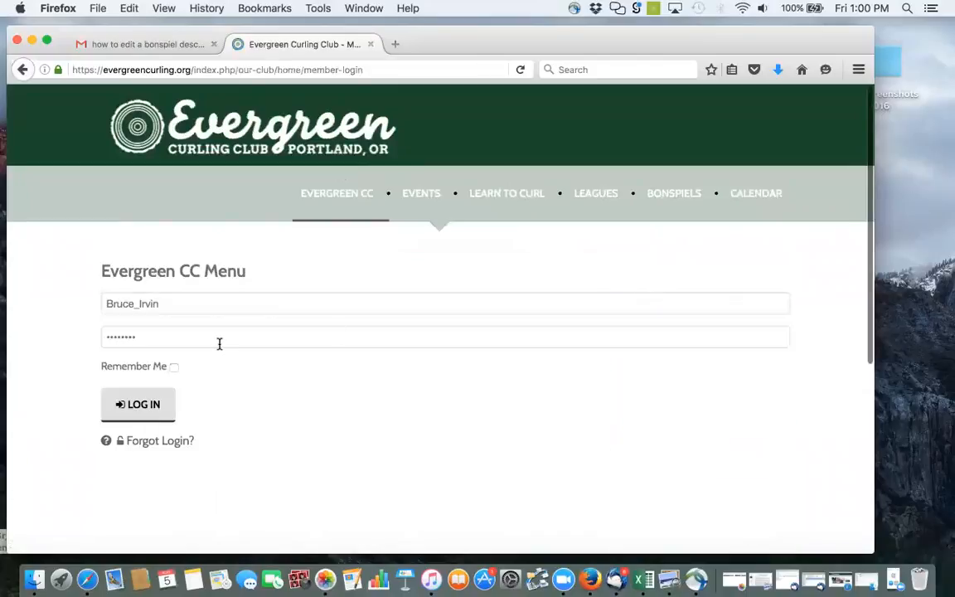
pyautogui.click(132, 410)
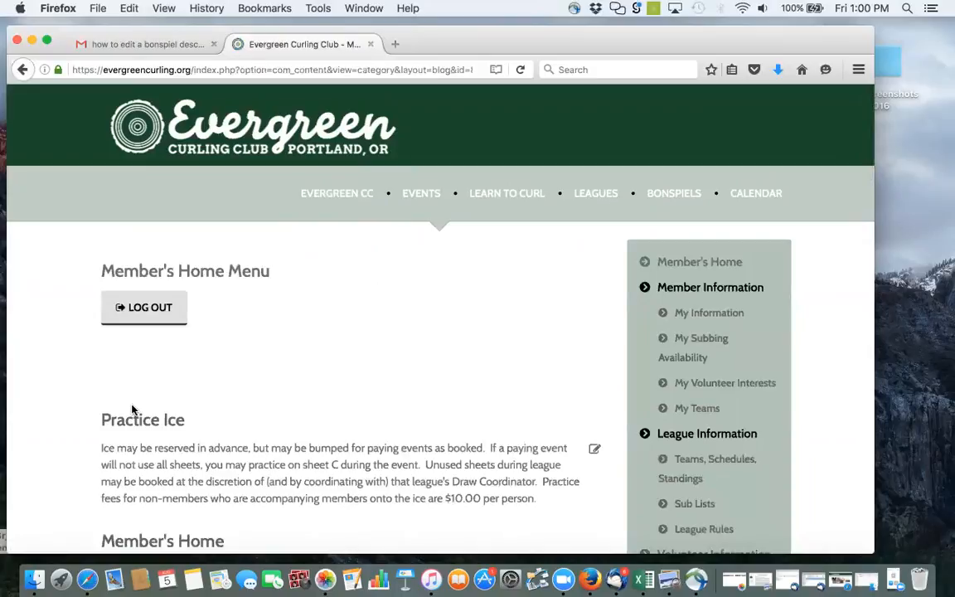
# Open the Site Administrator control panel from the member area and go to Event Management.
pyautogui.scroll(-8, 134, 402)
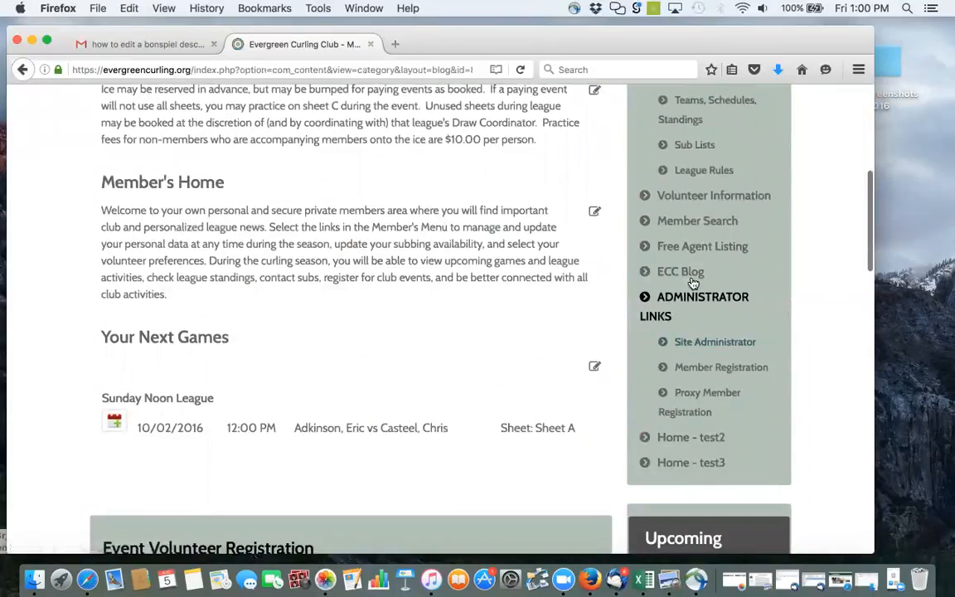
pyautogui.click(694, 346)
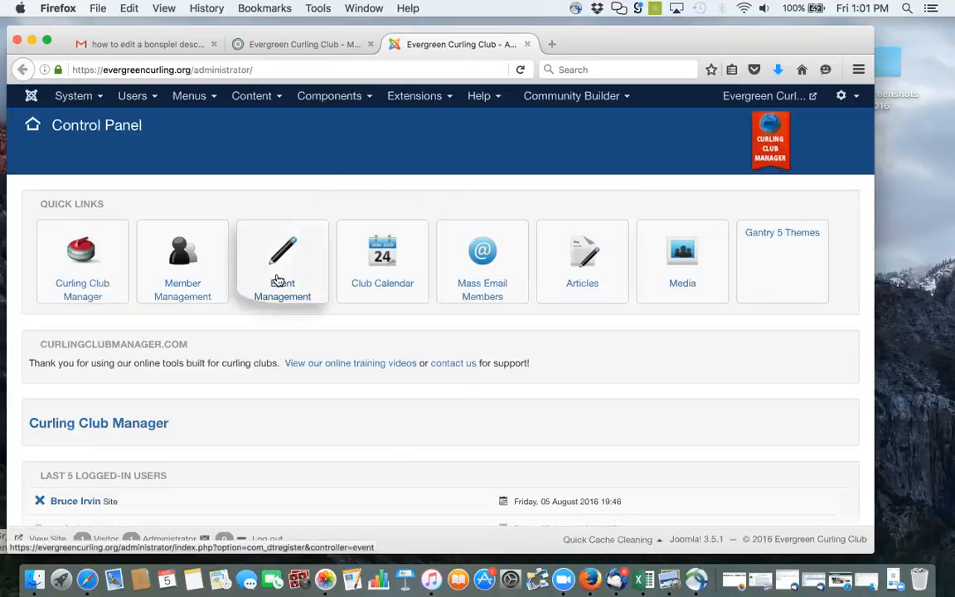
pyautogui.click(279, 280)
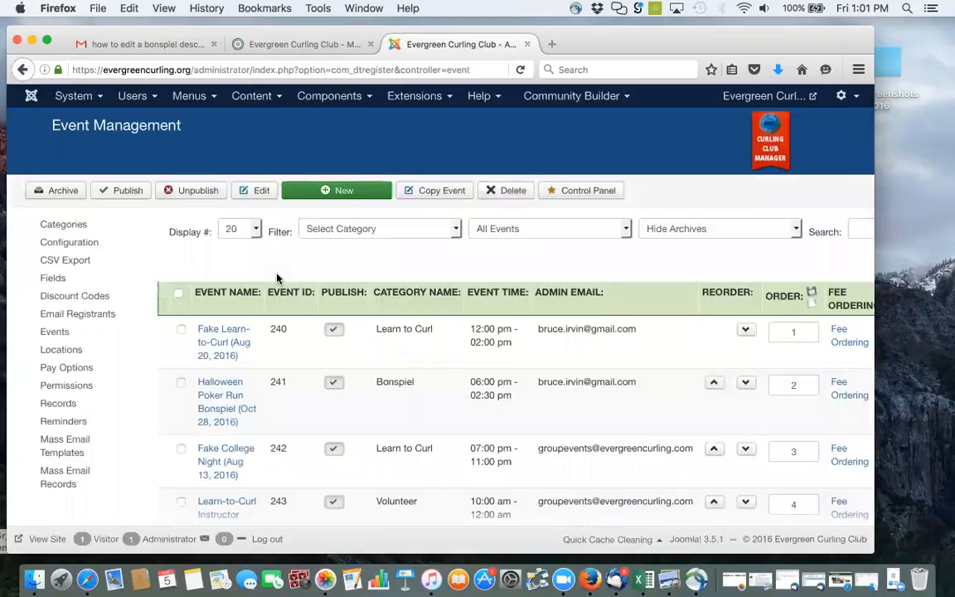
# Examine the list of existing events in Event Management, including their categories, times and publish status.
pyautogui.scroll(-3, 279, 280)
pyautogui.scroll(-10, 277, 280)
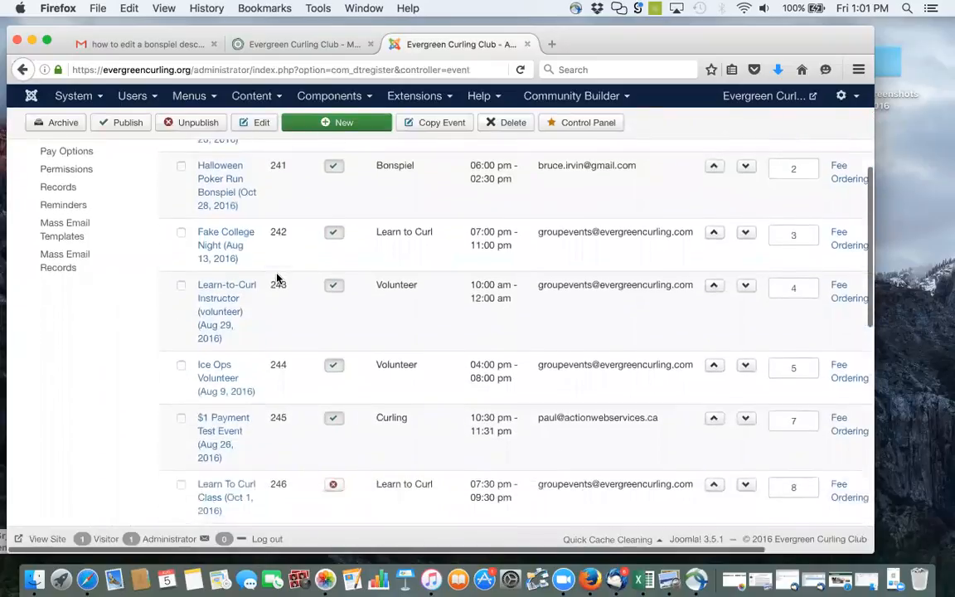
pyautogui.scroll(-8, 278, 280)
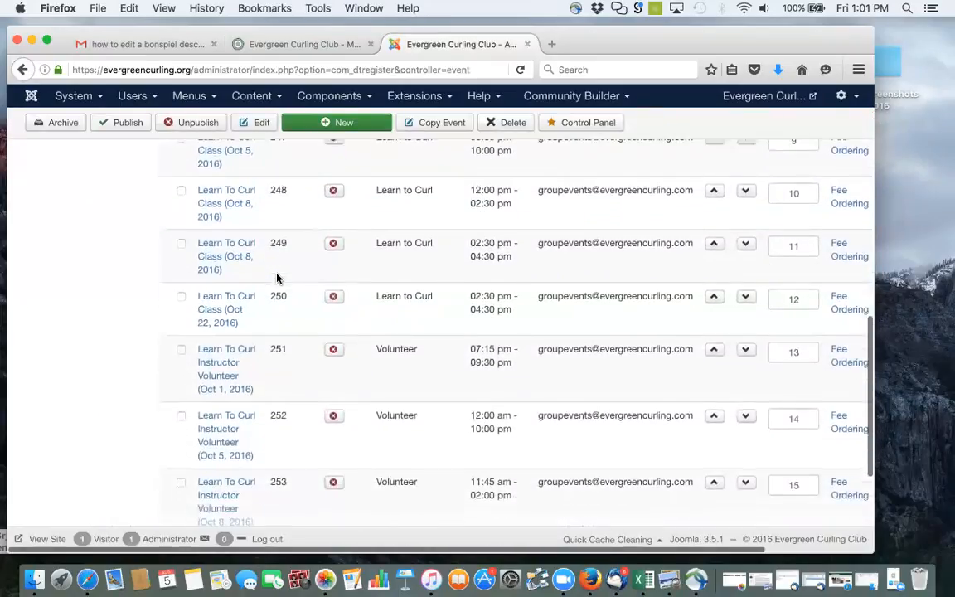
pyautogui.scroll(10, 276, 273)
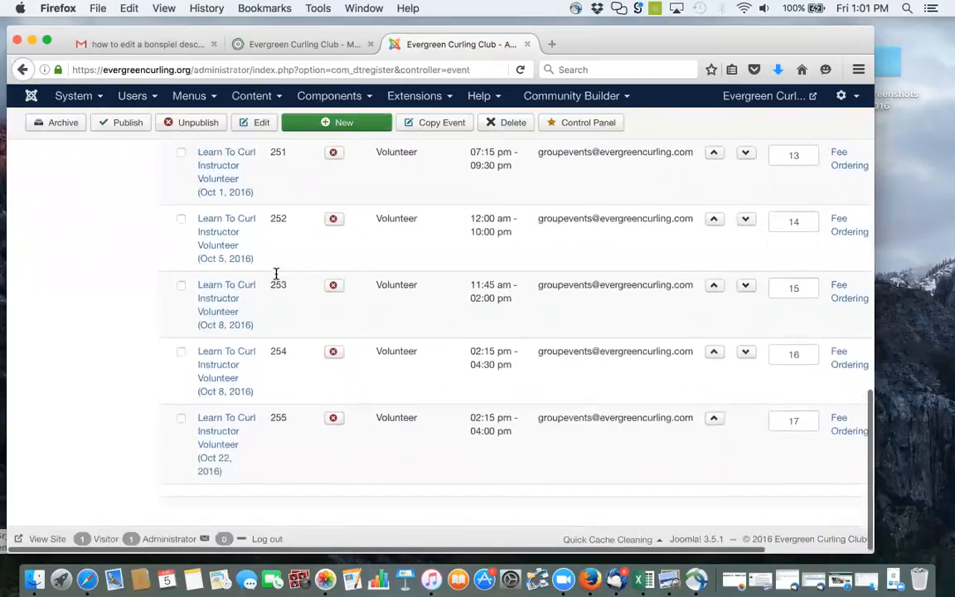
pyautogui.scroll(8, 276, 273)
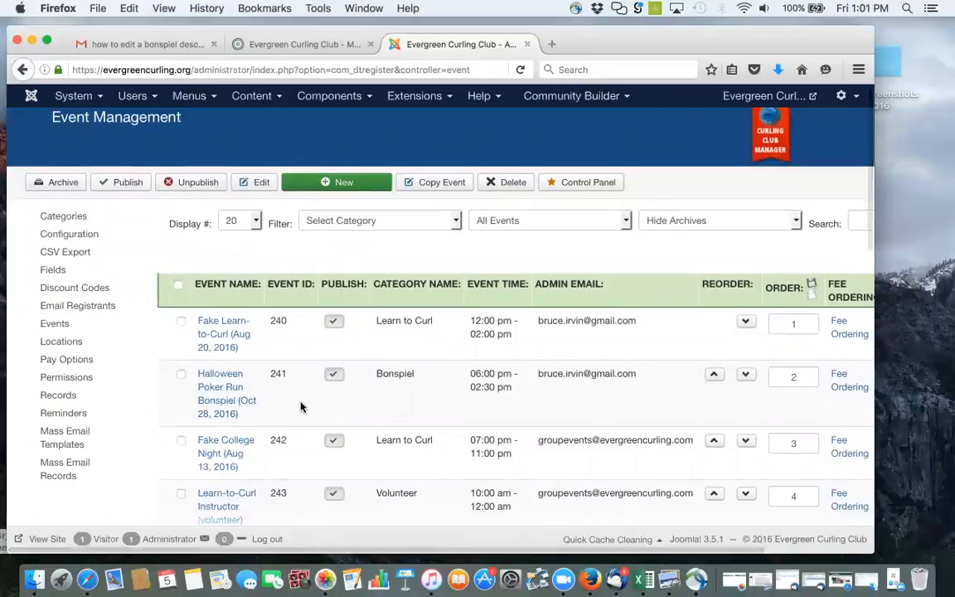
pyautogui.scroll(-2, 301, 406)
pyautogui.scroll(1, 290, 359)
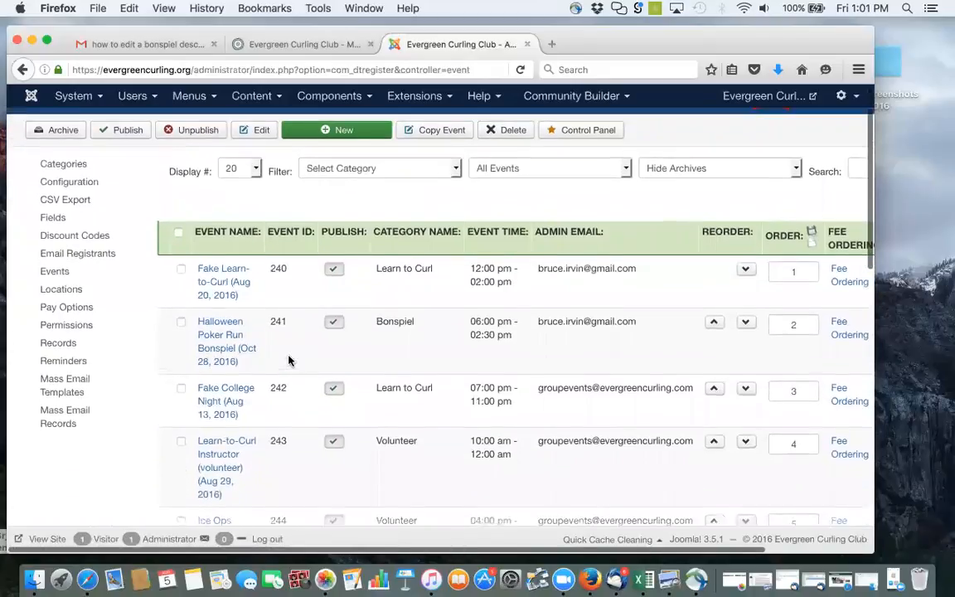
pyautogui.scroll(1, 289, 360)
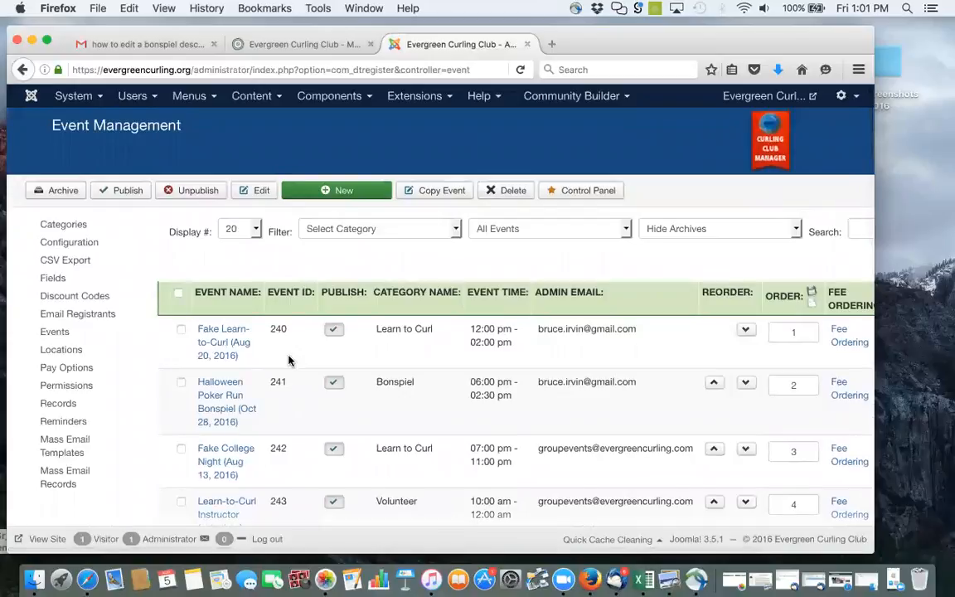
# Start a new event and bring up its General settings.
pyautogui.click(323, 194)
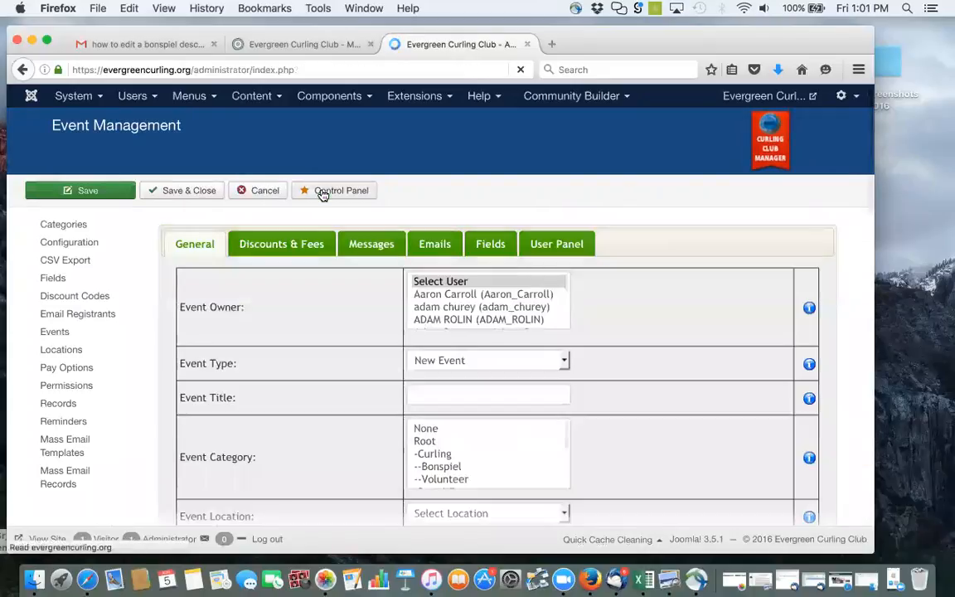
pyautogui.scroll(-3, 296, 320)
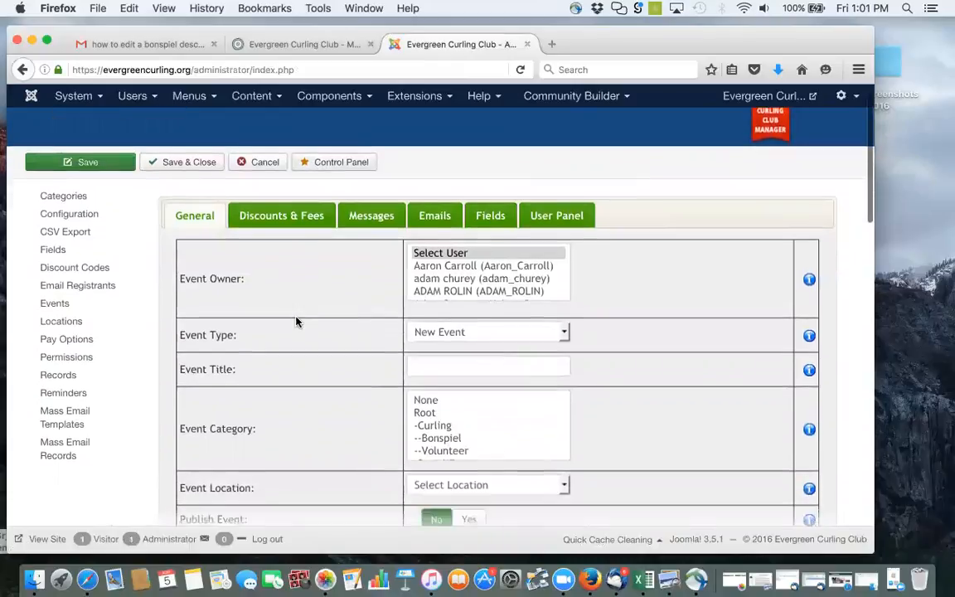
pyautogui.scroll(2, 296, 322)
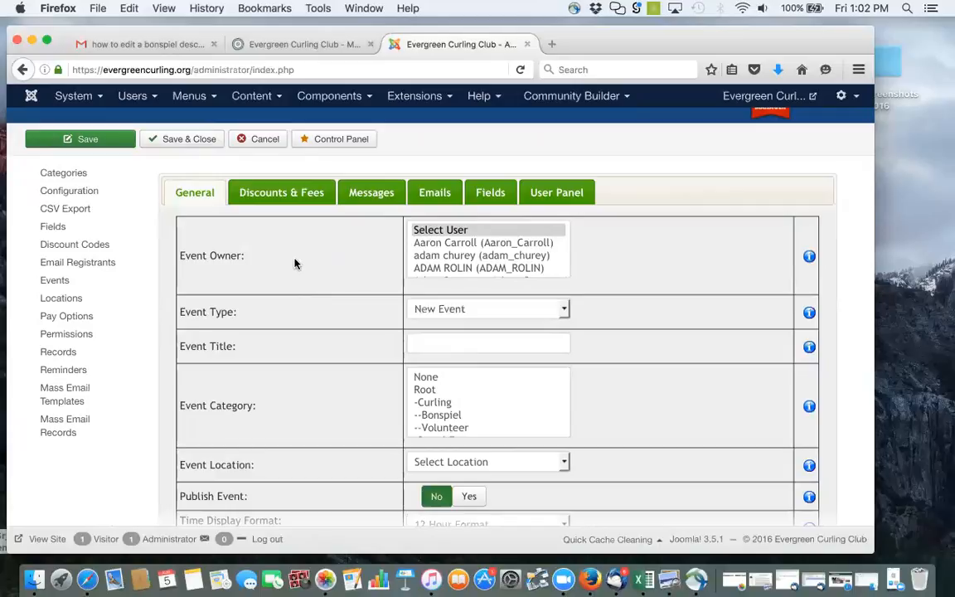
# Assign the logged-in member as the event owner and set the event type to JEvents Sync.
pyautogui.scroll(-3, 427, 259)
pyautogui.scroll(-6, 432, 262)
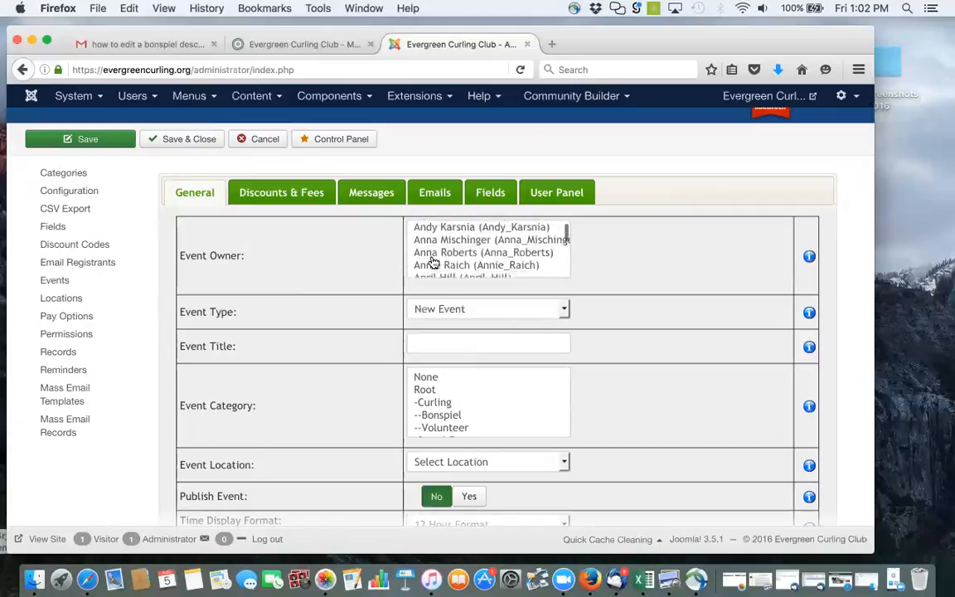
pyautogui.scroll(-6, 432, 261)
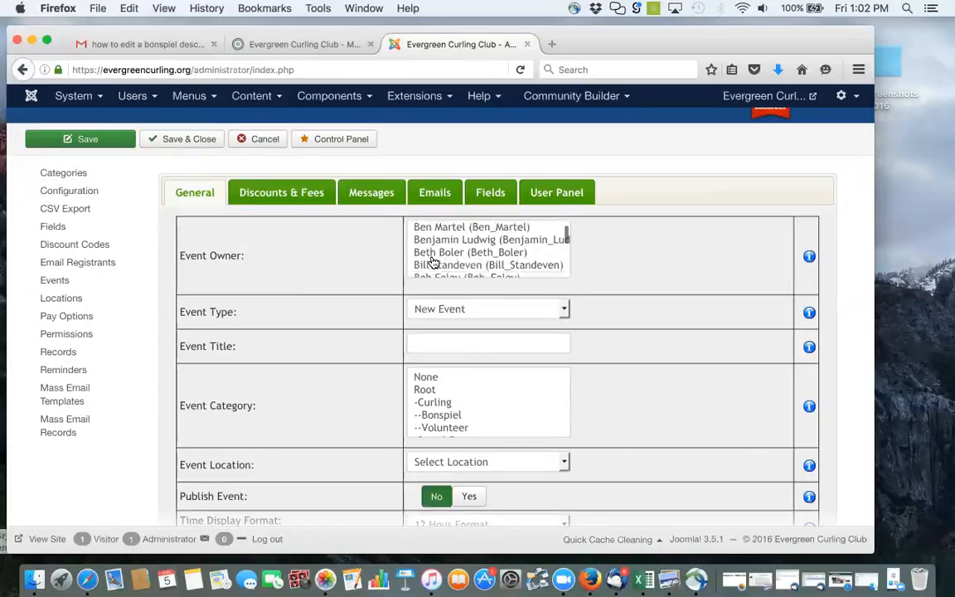
pyautogui.scroll(-5, 431, 262)
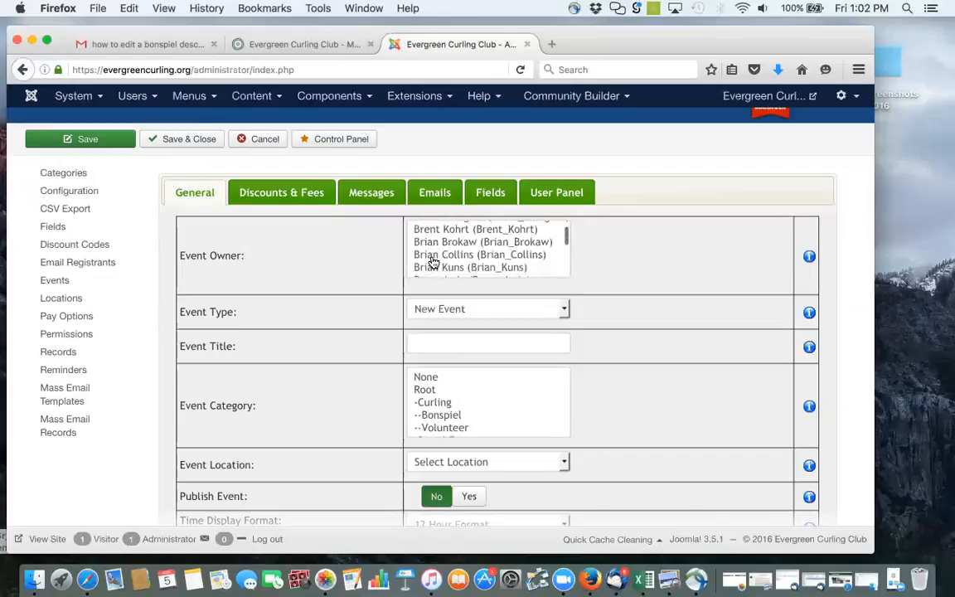
pyautogui.scroll(-1, 433, 262)
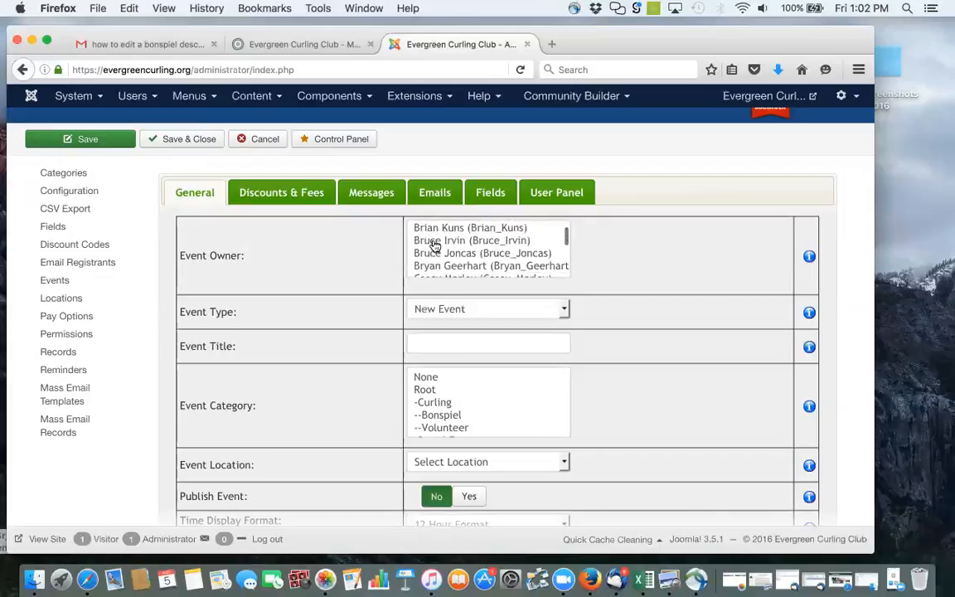
pyautogui.click(435, 242)
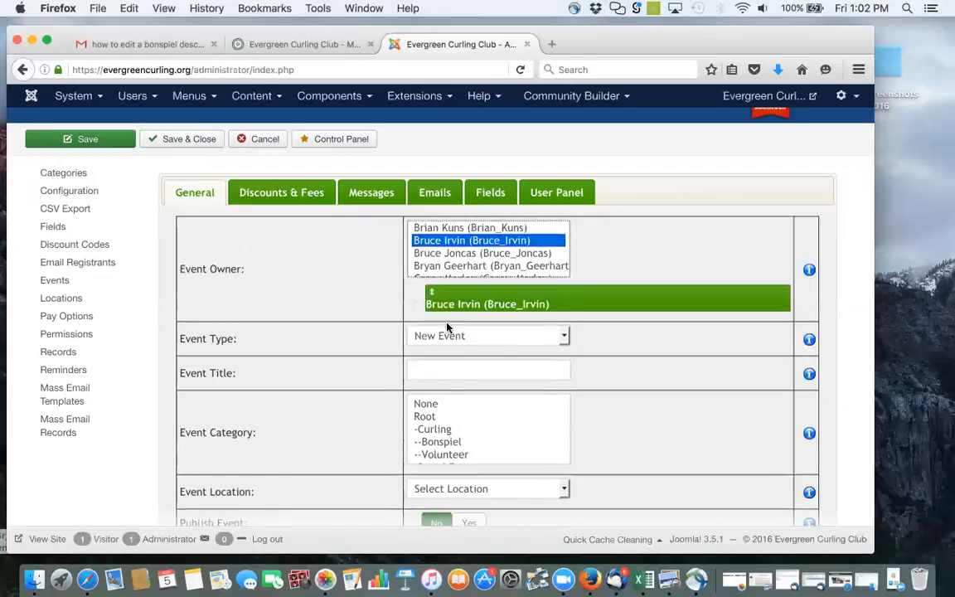
pyautogui.click(486, 335)
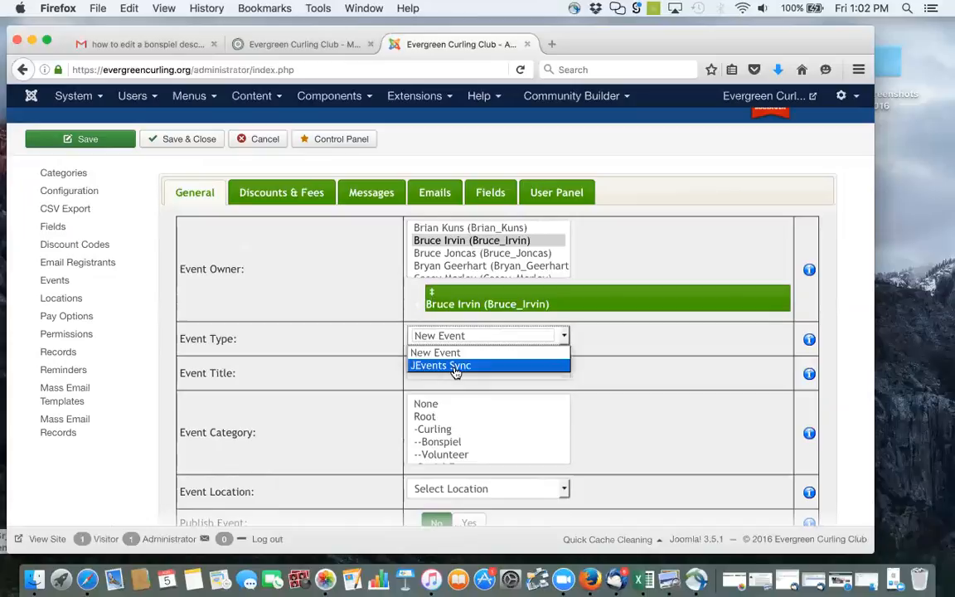
pyautogui.click(455, 366)
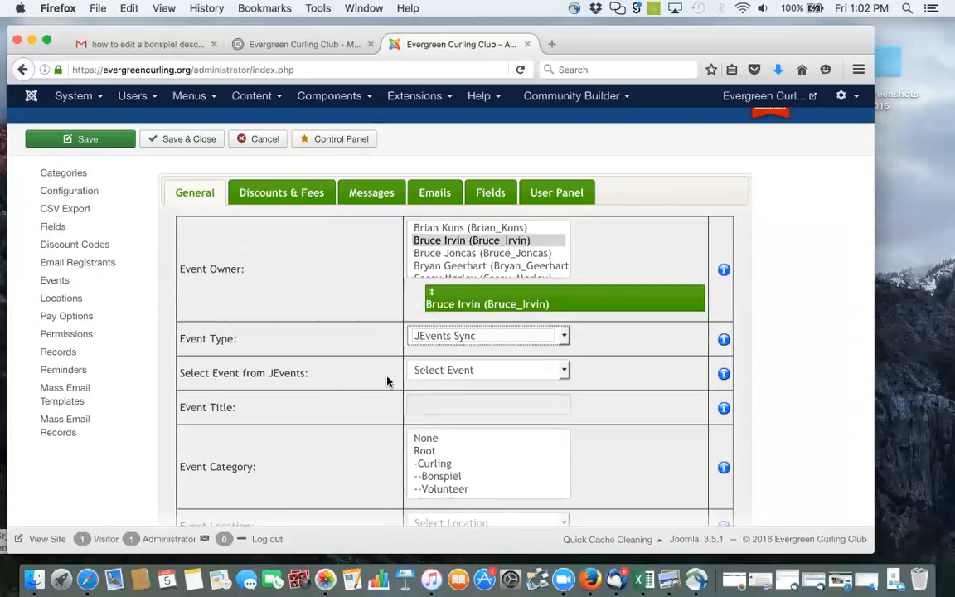
# Link the registration to the calendar event Family Bonspiel (Dec 31, 2016) from JEvents.
pyautogui.click(454, 372)
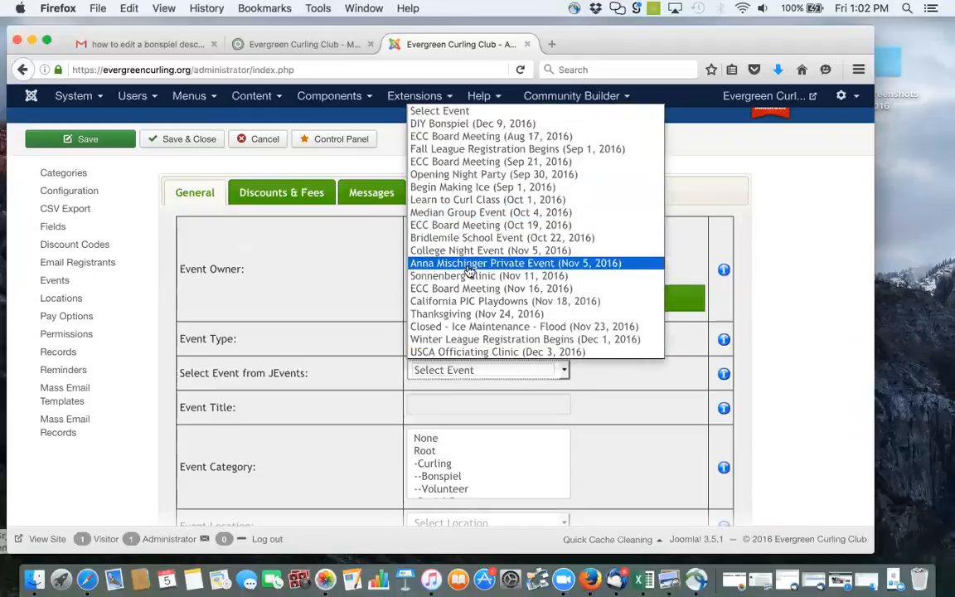
pyautogui.scroll(-5, 466, 272)
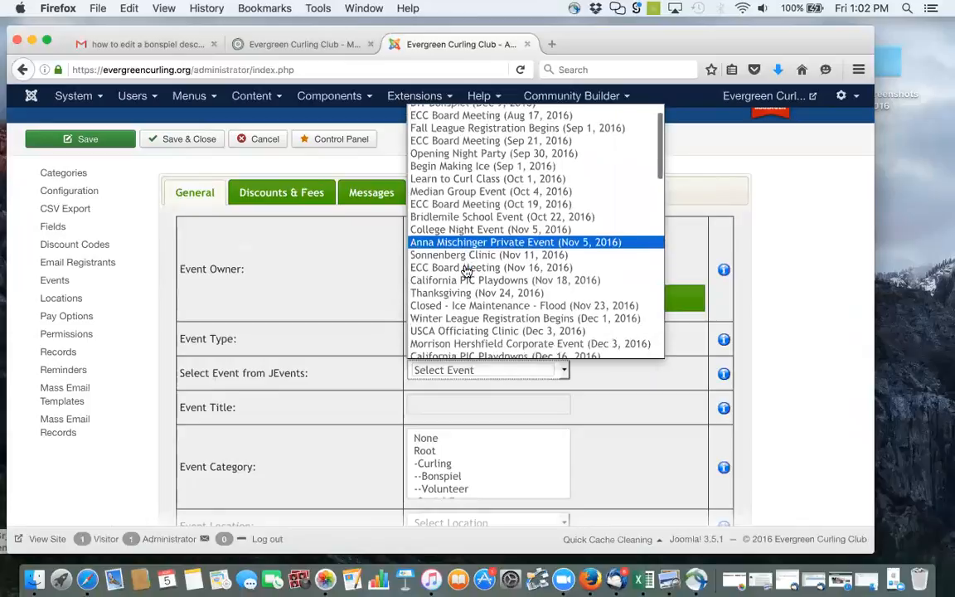
pyautogui.scroll(-2, 467, 272)
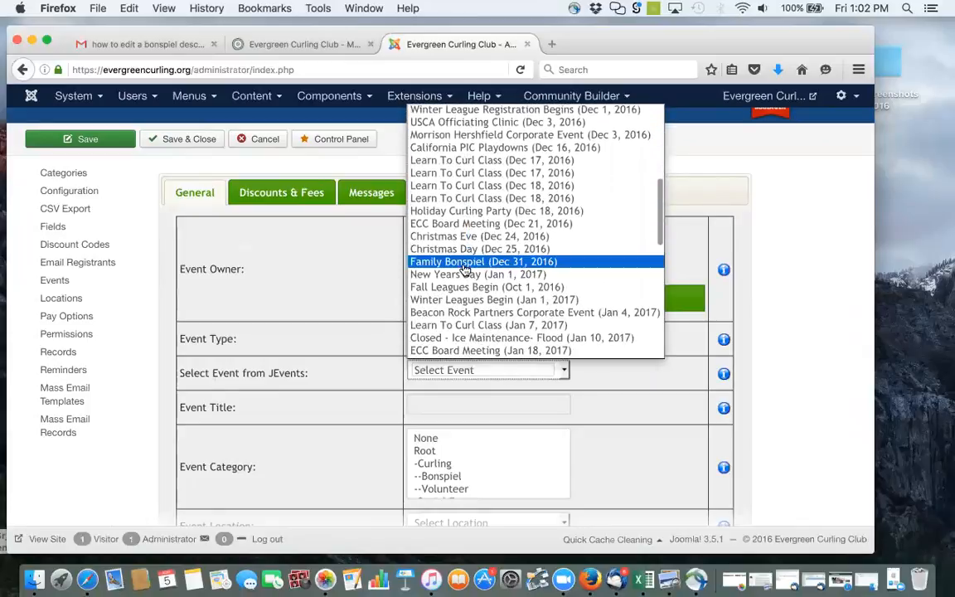
pyautogui.click(465, 262)
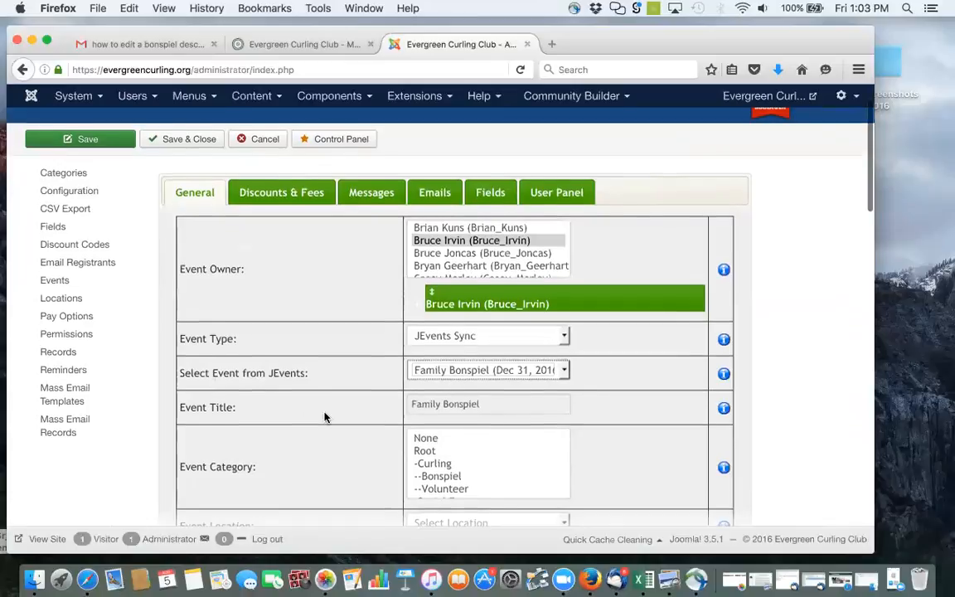
pyautogui.scroll(-3, 324, 417)
pyautogui.click(443, 342)
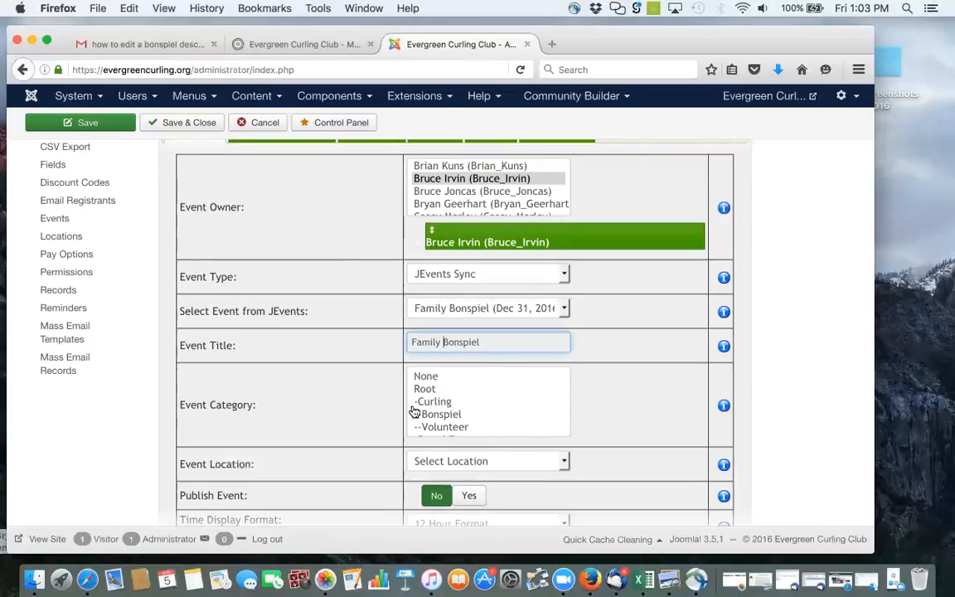
# Set the event category to Bonspiel and the event location to Evergreen Curling Club.
pyautogui.click(445, 414)
pyautogui.scroll(-3, 336, 411)
pyautogui.click(450, 328)
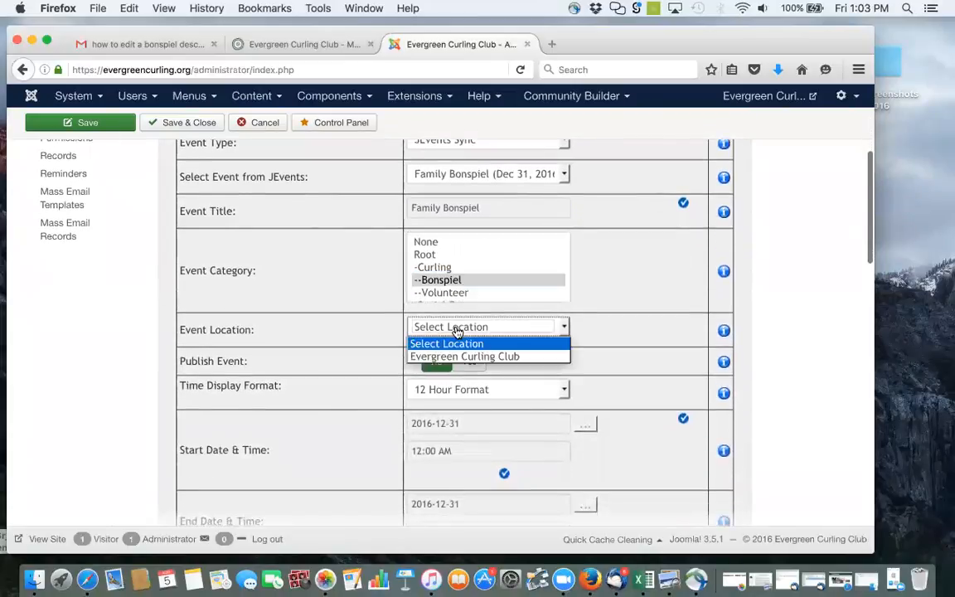
pyautogui.click(448, 356)
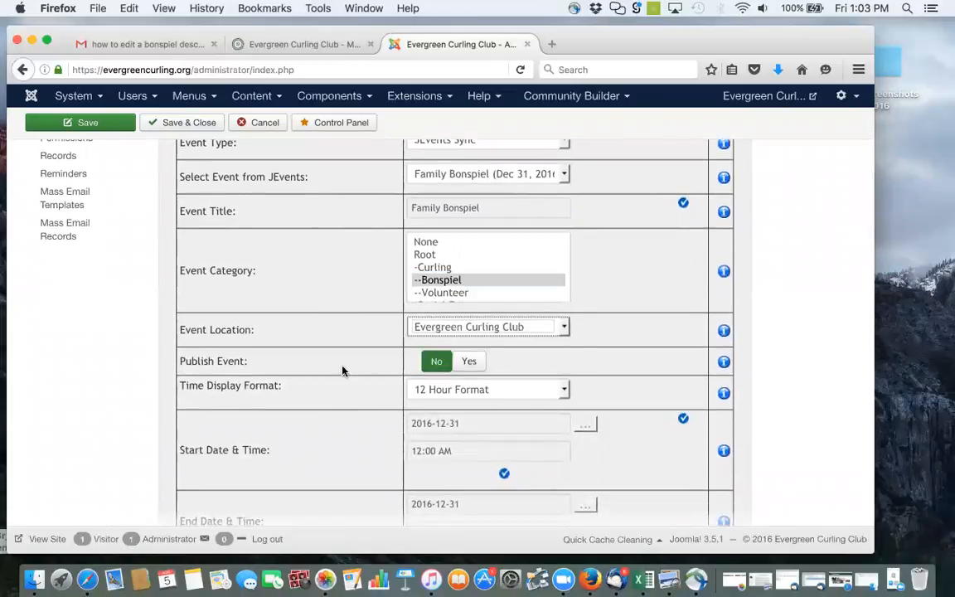
# Turn on publishing for the Family Bonspiel registration event.
pyautogui.scroll(-4, 309, 363)
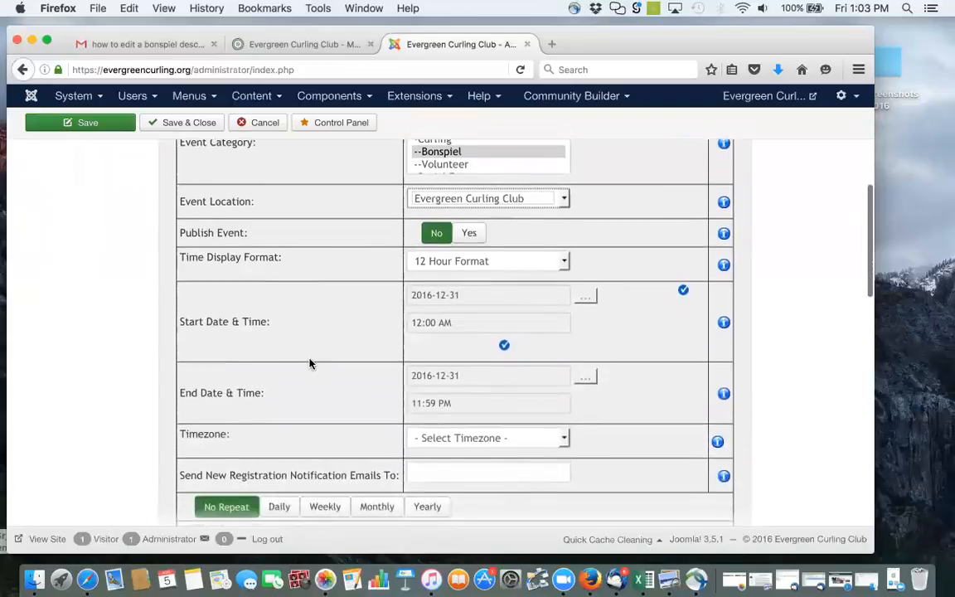
pyautogui.click(468, 220)
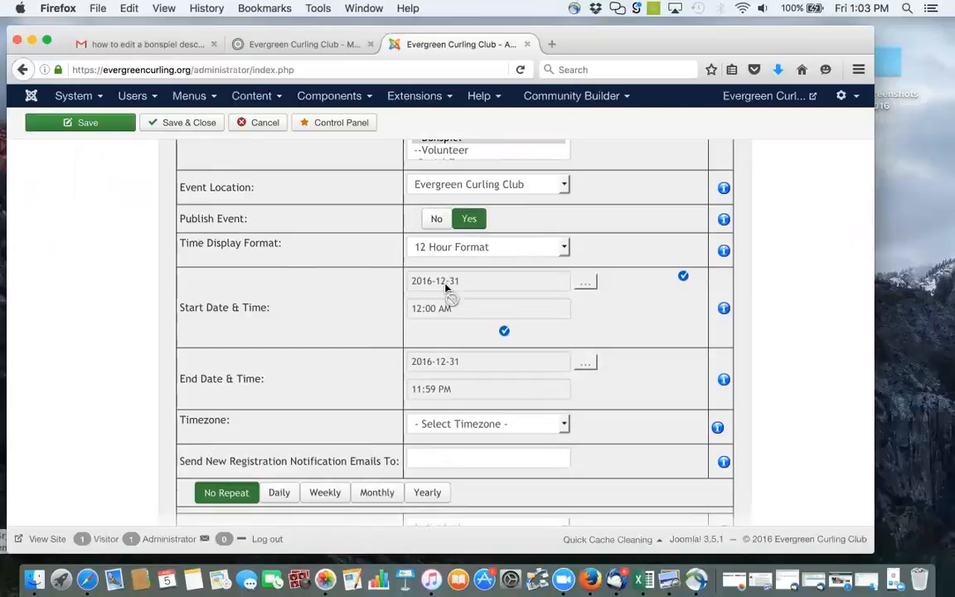
pyautogui.scroll(-2, 317, 333)
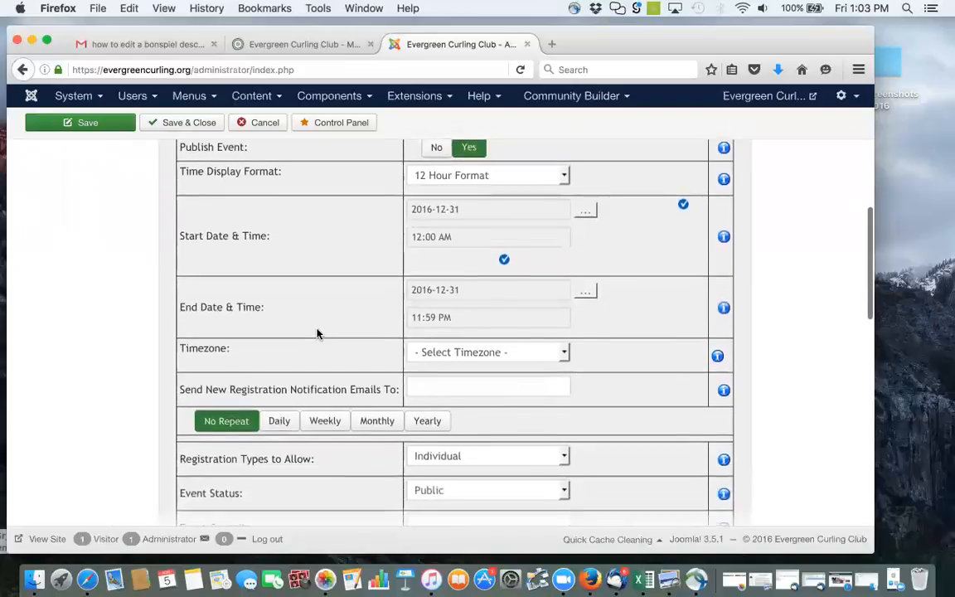
pyautogui.click(442, 237)
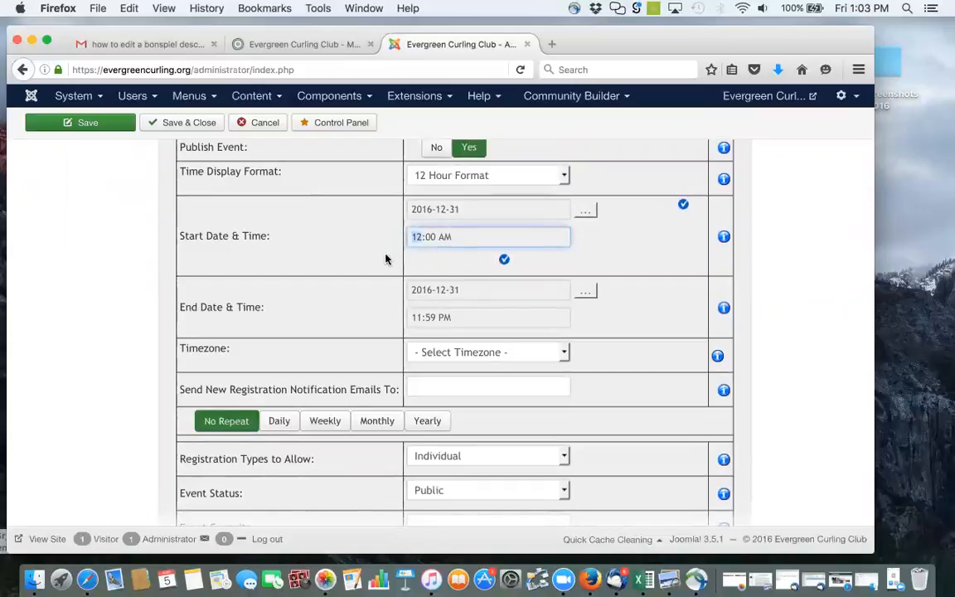
# Set the event's timezone to America/Los_Angeles.
pyautogui.scroll(-3, 320, 321)
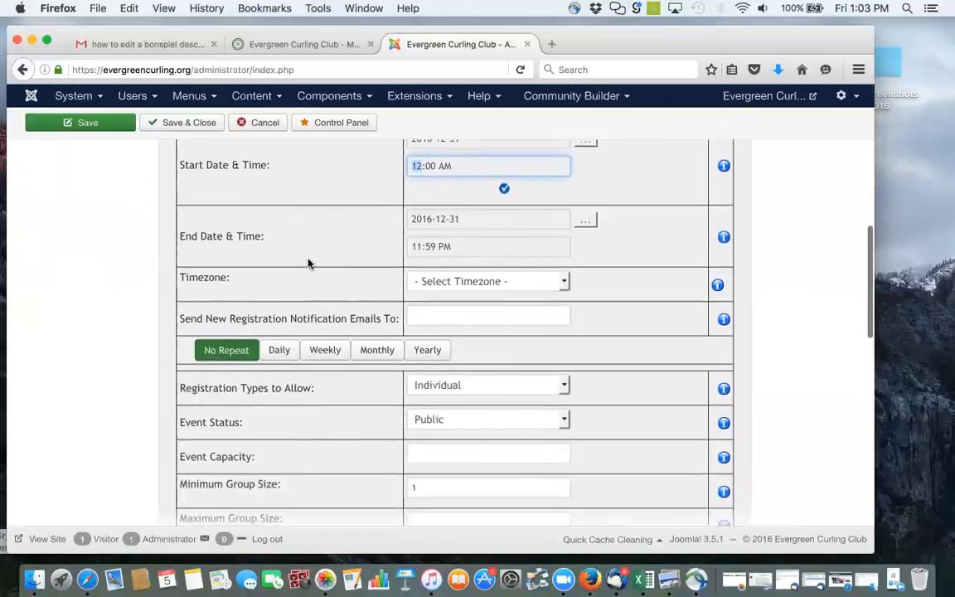
pyautogui.scroll(-1, 308, 264)
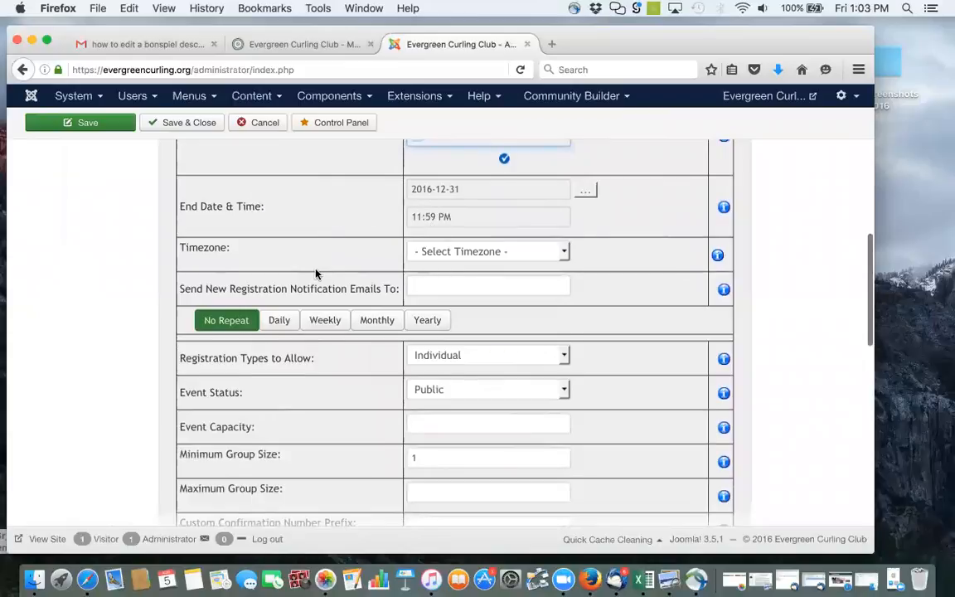
pyautogui.scroll(-1, 315, 270)
pyautogui.scroll(-2, 315, 270)
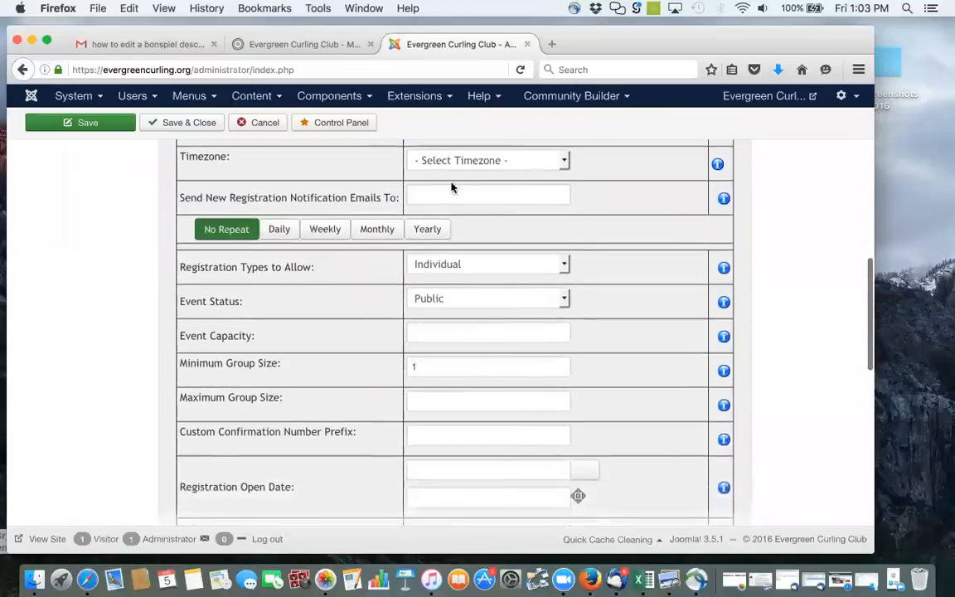
pyautogui.click(470, 161)
pyautogui.scroll(-6, 447, 249)
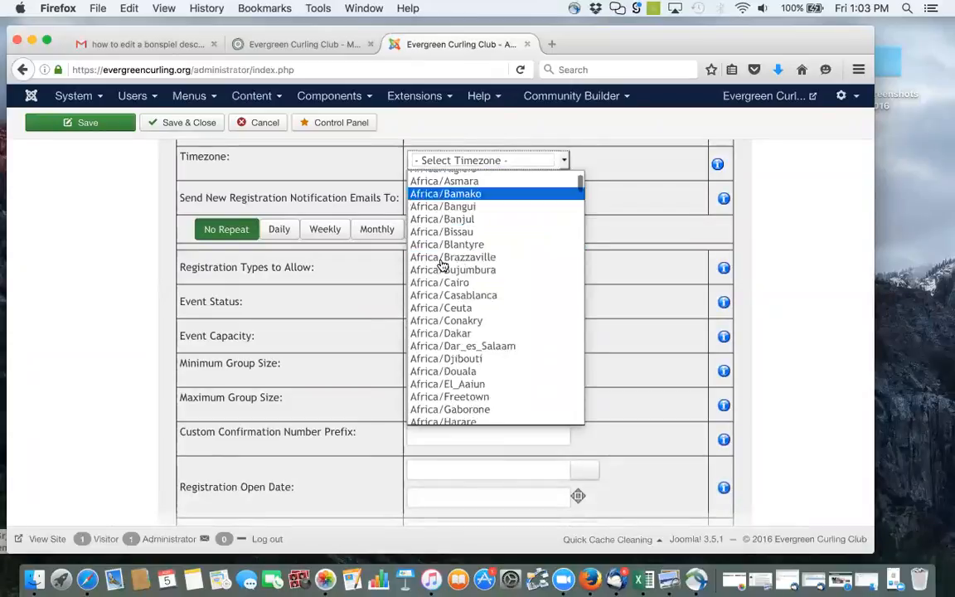
pyautogui.scroll(-20, 442, 265)
pyautogui.scroll(1, 442, 266)
pyautogui.scroll(-1, 442, 266)
pyautogui.scroll(-6, 442, 265)
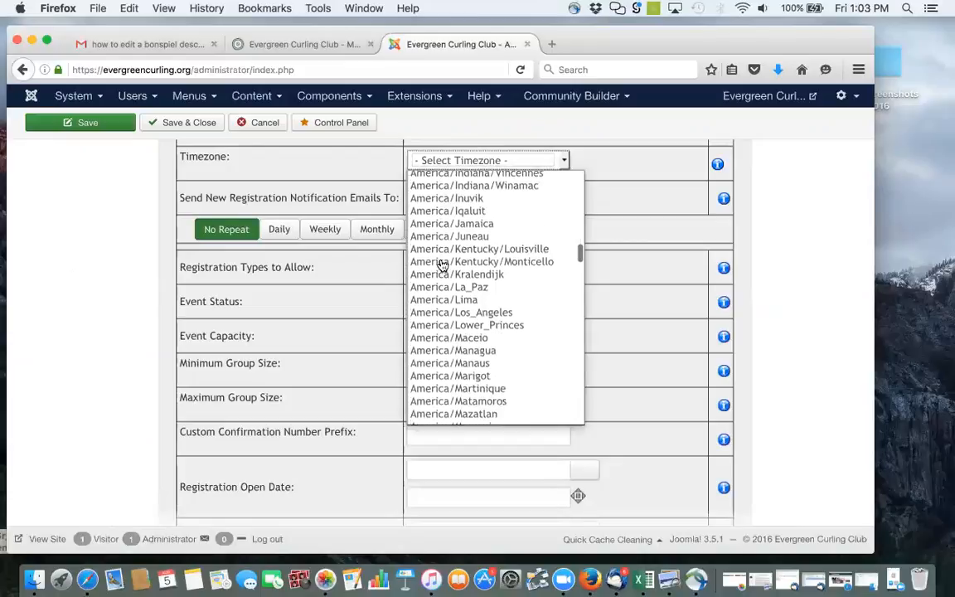
pyautogui.click(448, 305)
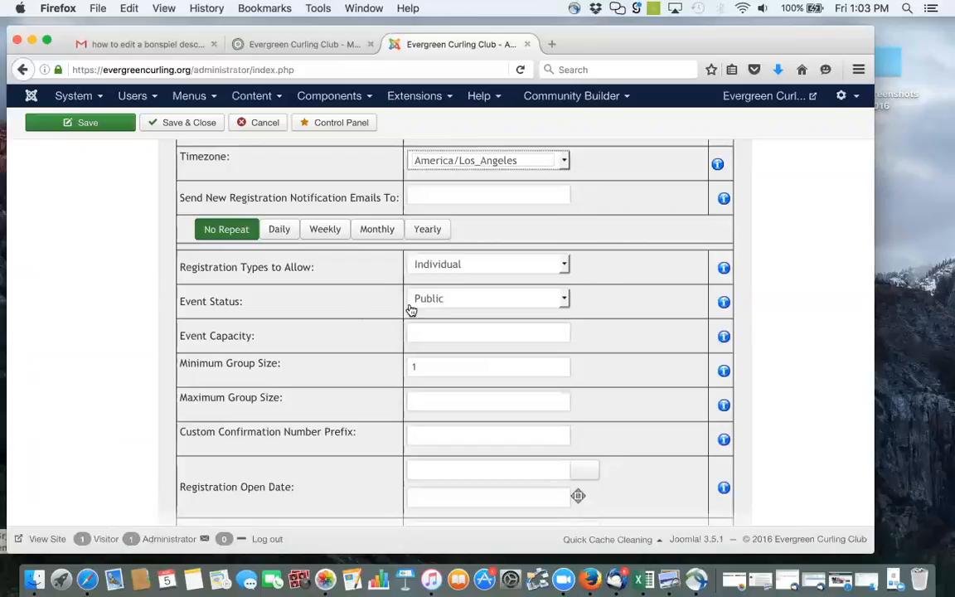
# Enter the event owner's e-mail address as the recipient of new registration notifications.
pyautogui.click(429, 196)
pyautogui.write('bruc')
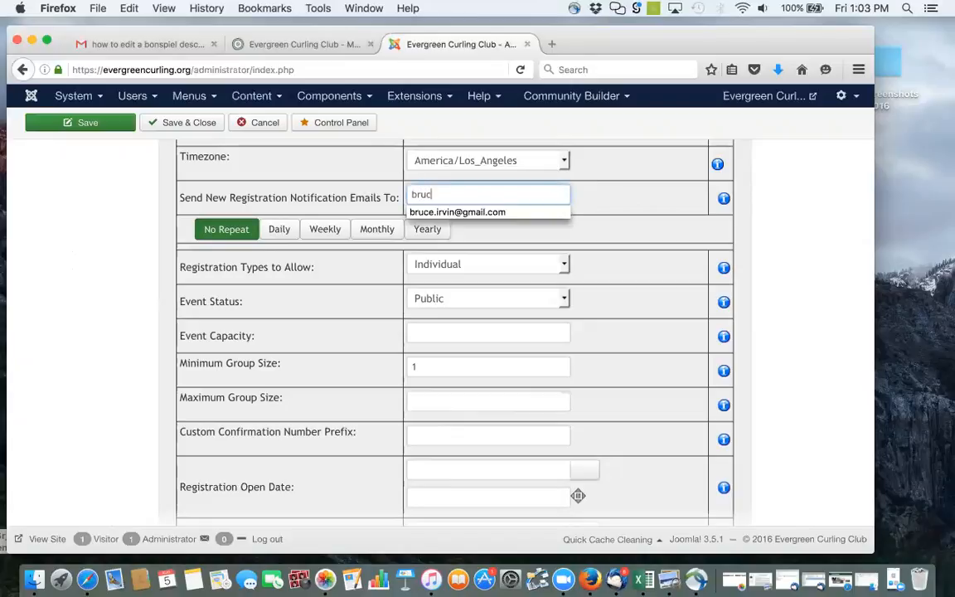
pyautogui.press('Down')
pyautogui.press('Return')
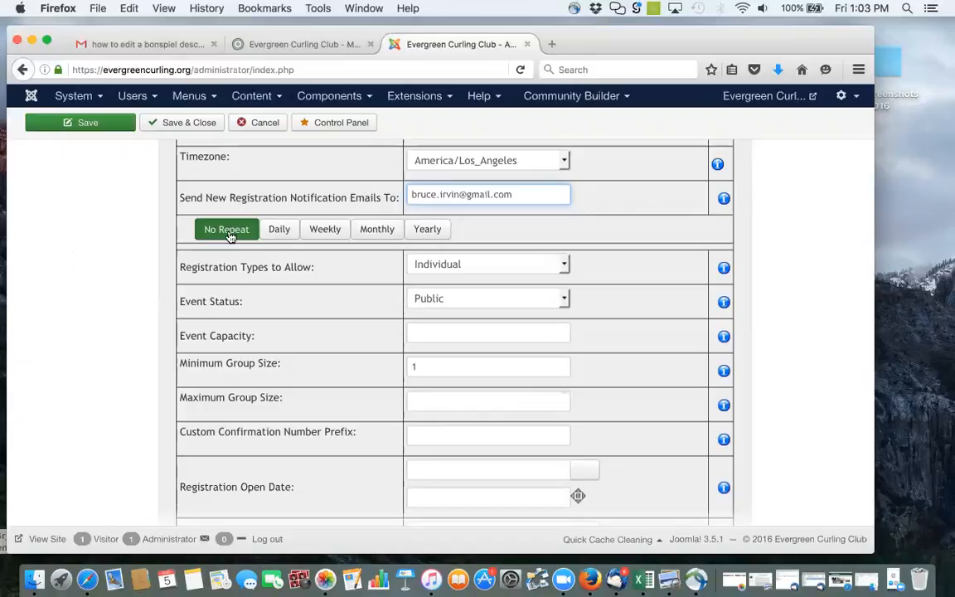
# Choose Individual as the allowed registration type and set the event capacity to 12.
pyautogui.scroll(-3, 300, 331)
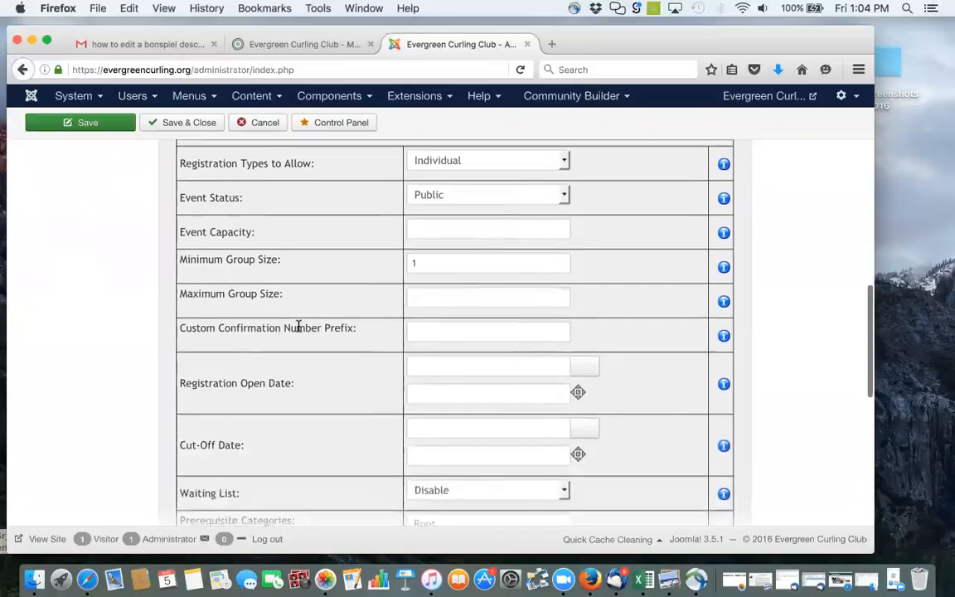
pyautogui.click(440, 163)
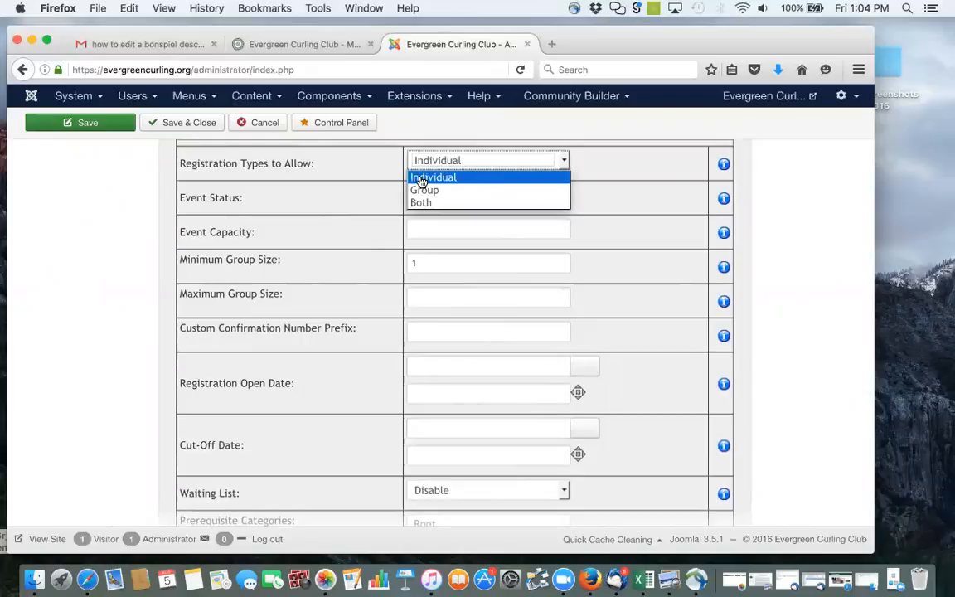
pyautogui.click(422, 181)
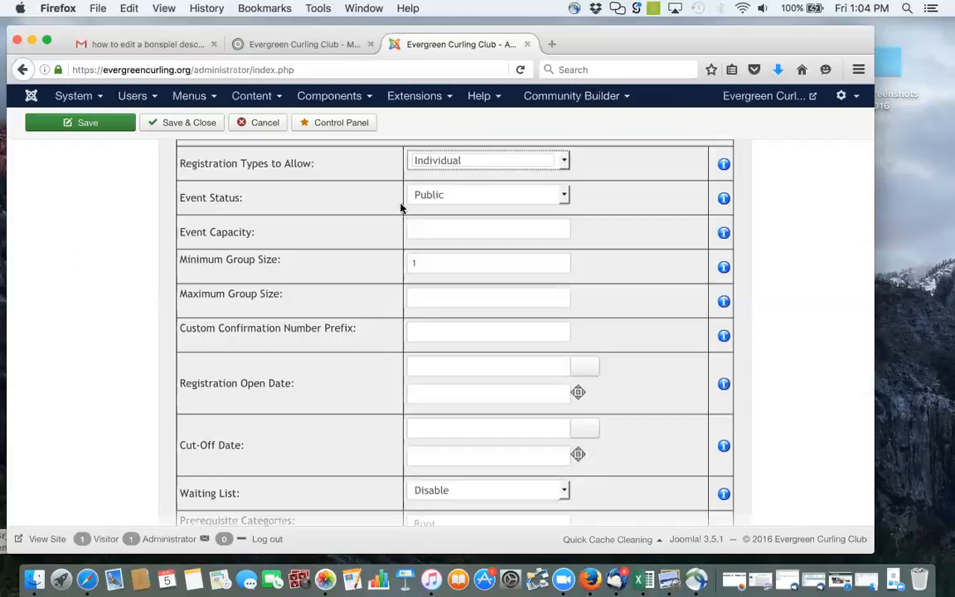
pyautogui.scroll(-3, 429, 185)
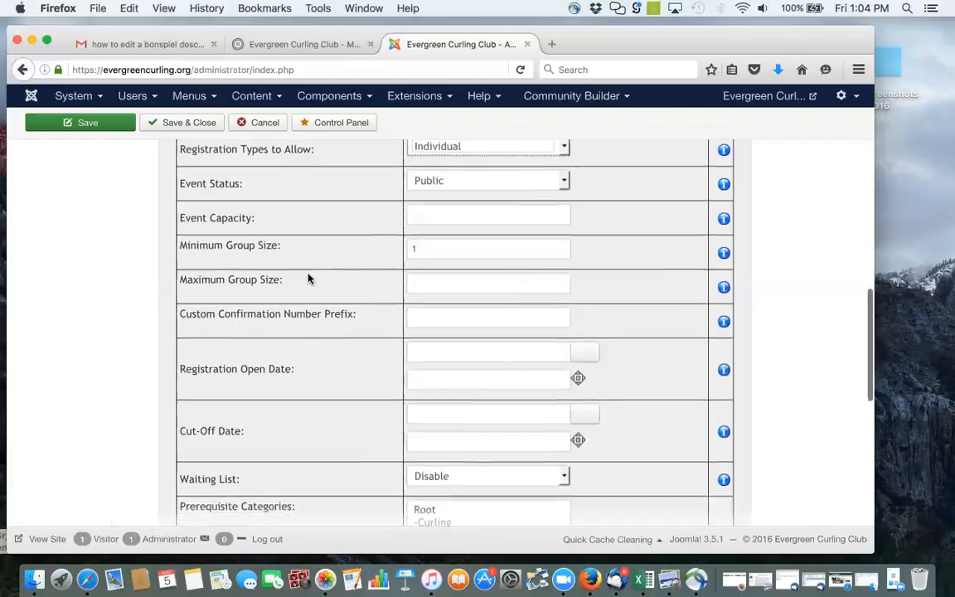
pyautogui.click(429, 183)
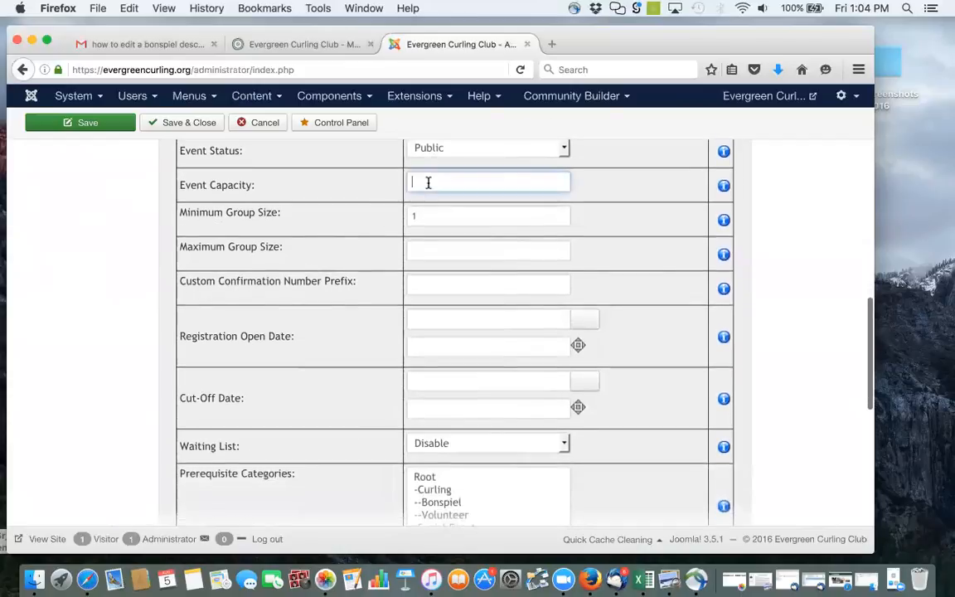
pyautogui.write('18')
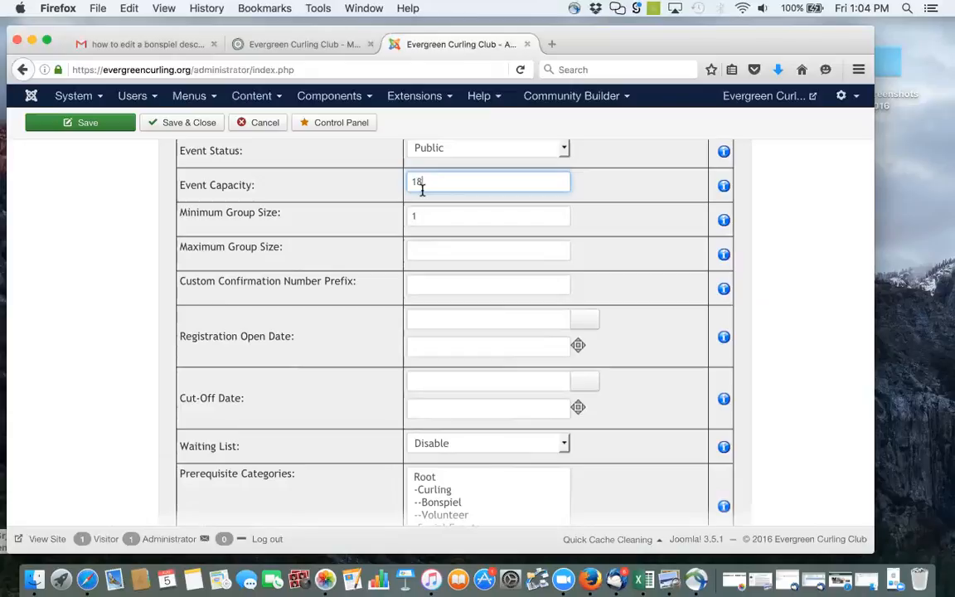
pyautogui.press('BackSpace')
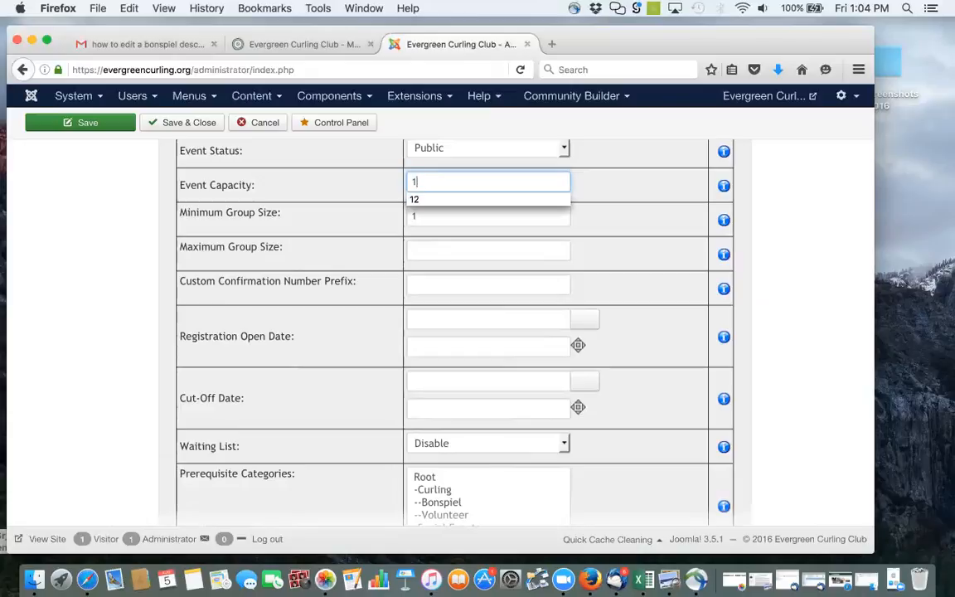
pyautogui.click(622, 184)
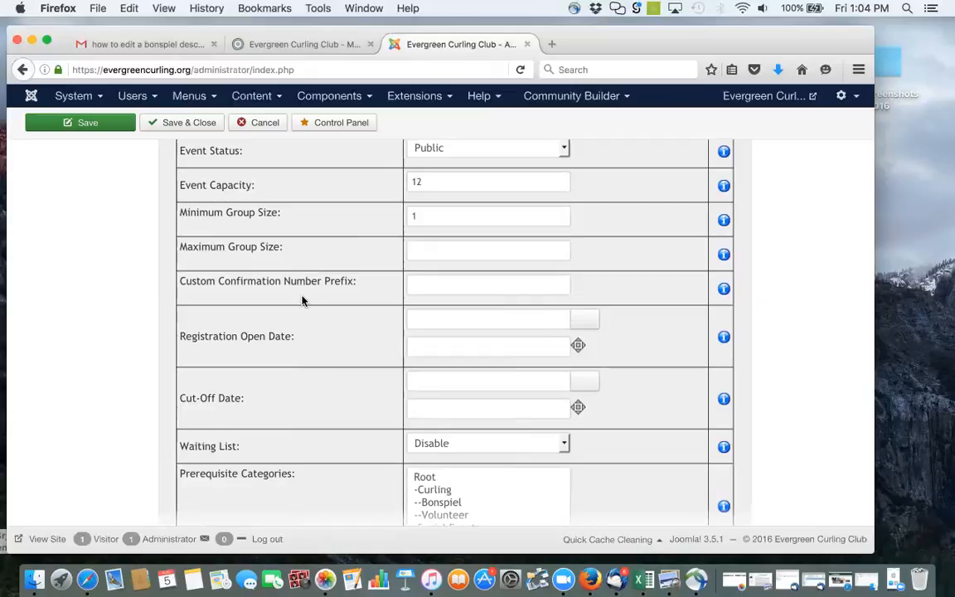
# Examine the remaining General settings, from registration dates, waiting list and prerequisites to the details link, attendees, overlap checks and event image.
pyautogui.scroll(-4, 302, 303)
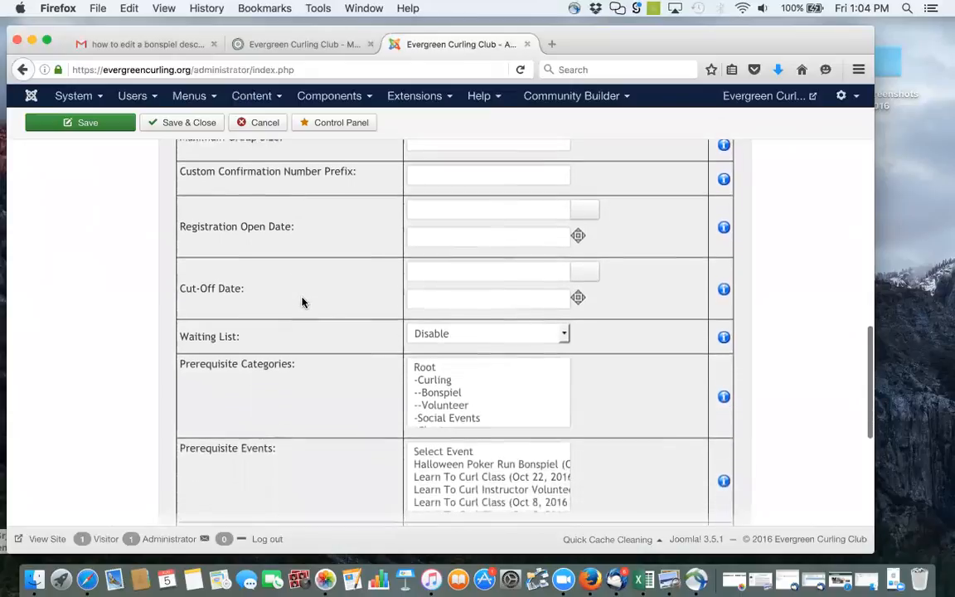
pyautogui.scroll(-2, 318, 260)
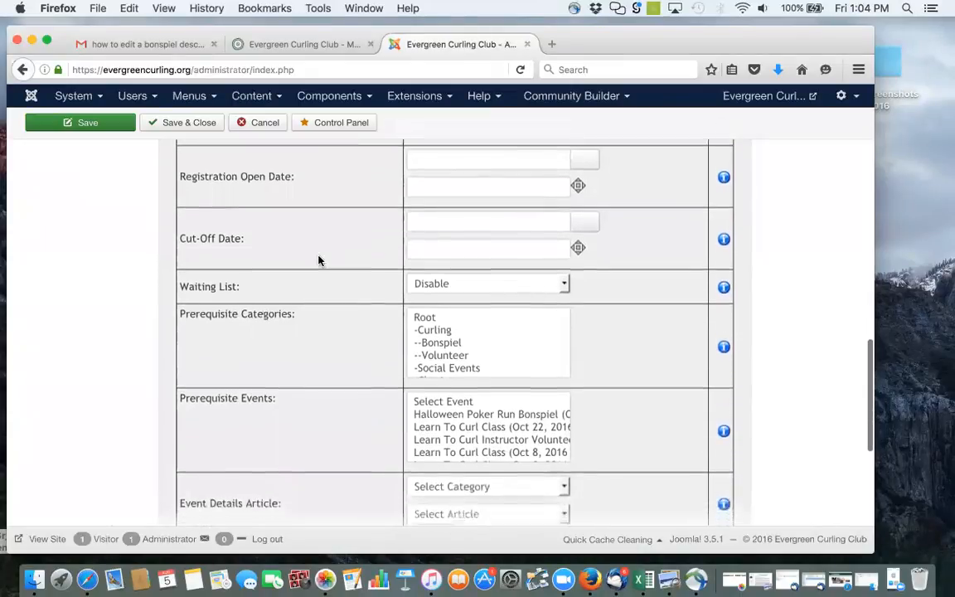
pyautogui.scroll(-2, 318, 261)
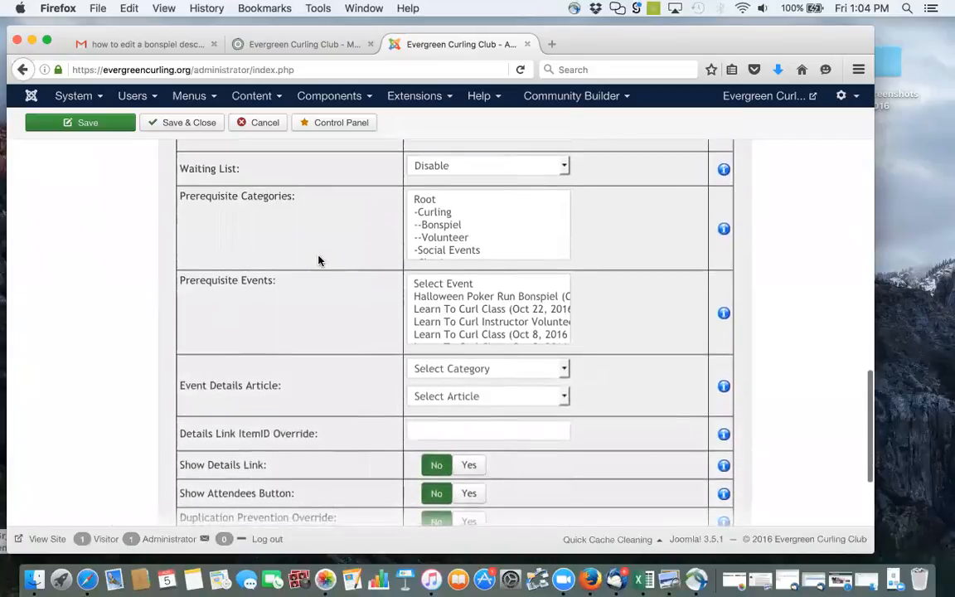
pyautogui.scroll(-2, 319, 260)
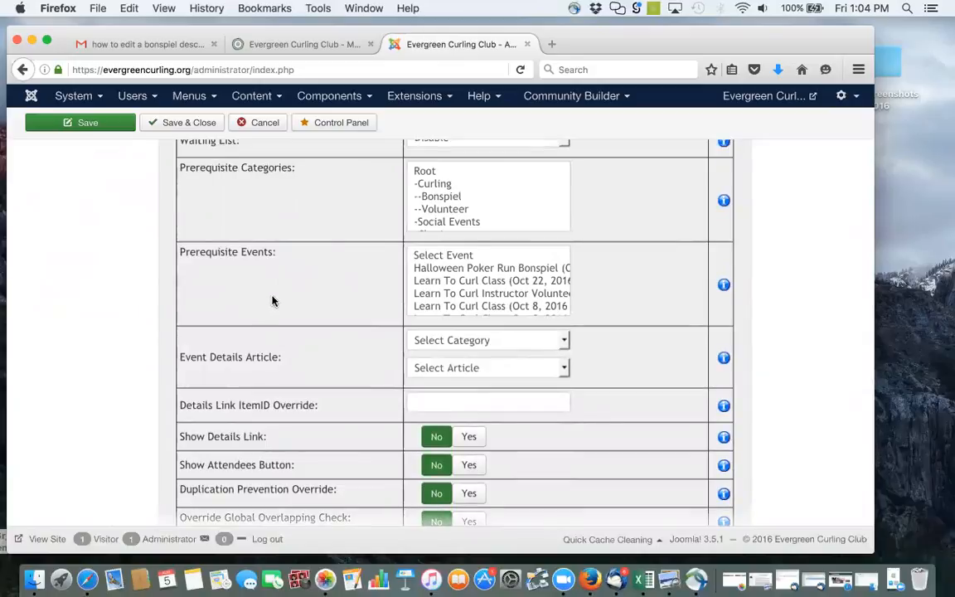
pyautogui.scroll(-3, 273, 300)
pyautogui.scroll(-3, 273, 300)
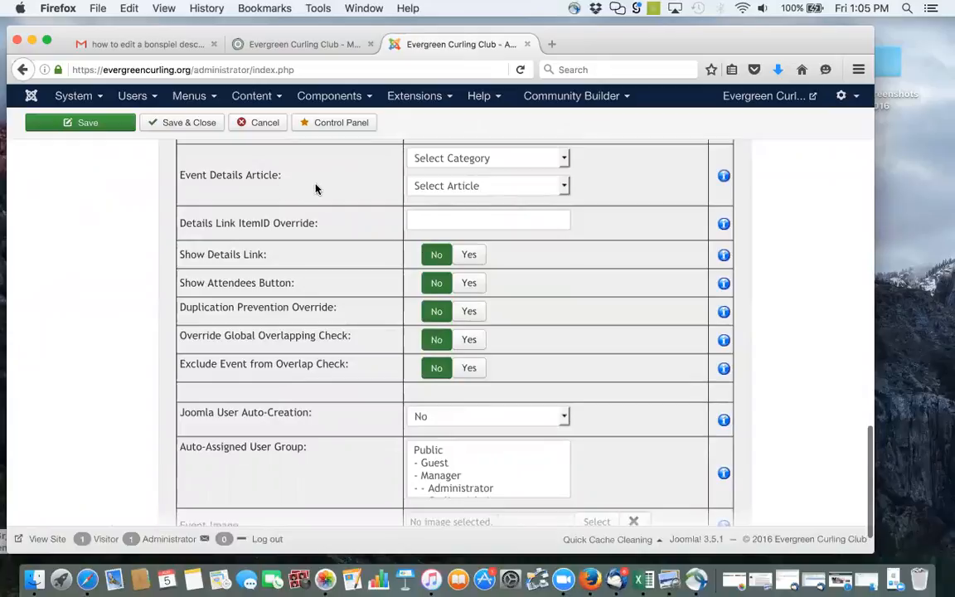
pyautogui.scroll(-2, 316, 189)
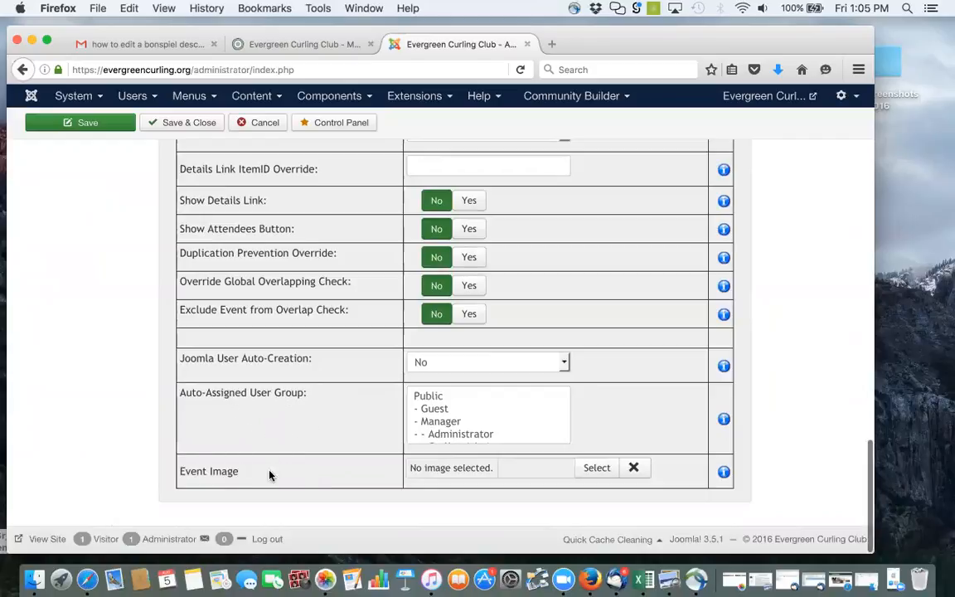
pyautogui.scroll(15, 326, 470)
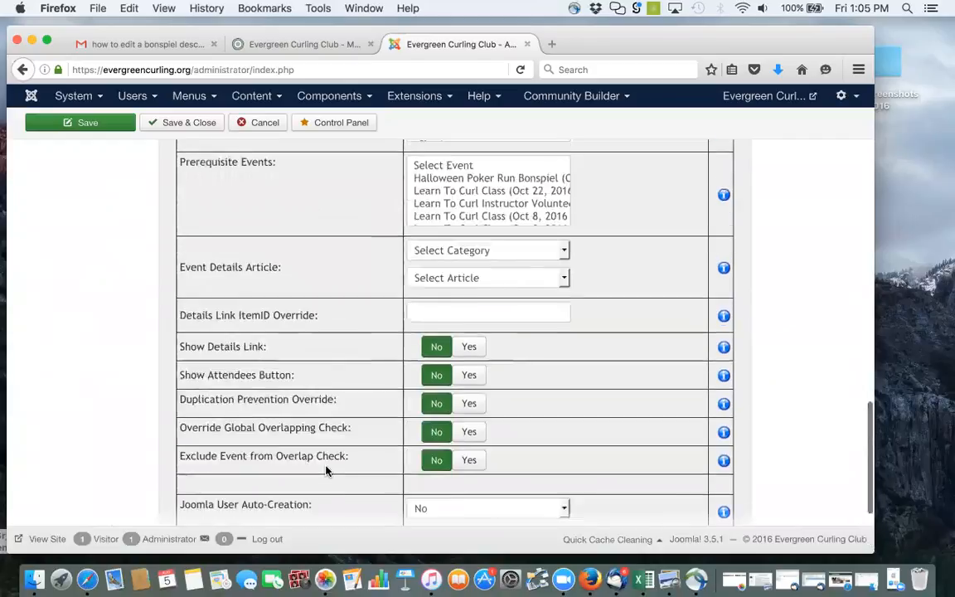
pyautogui.scroll(6, 325, 471)
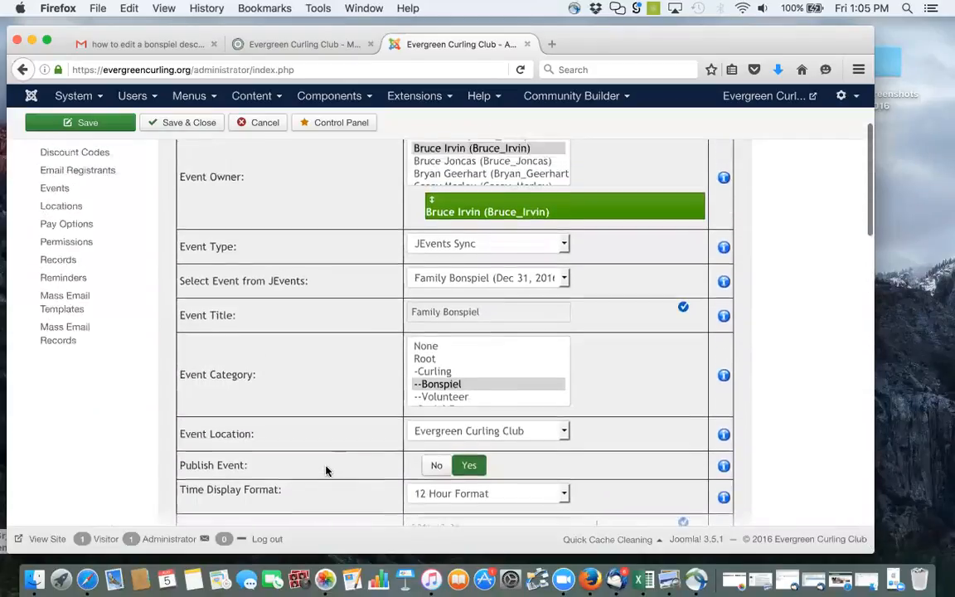
# Set the event's payment configuration to Door in the discounts and fees settings.
pyautogui.click(283, 243)
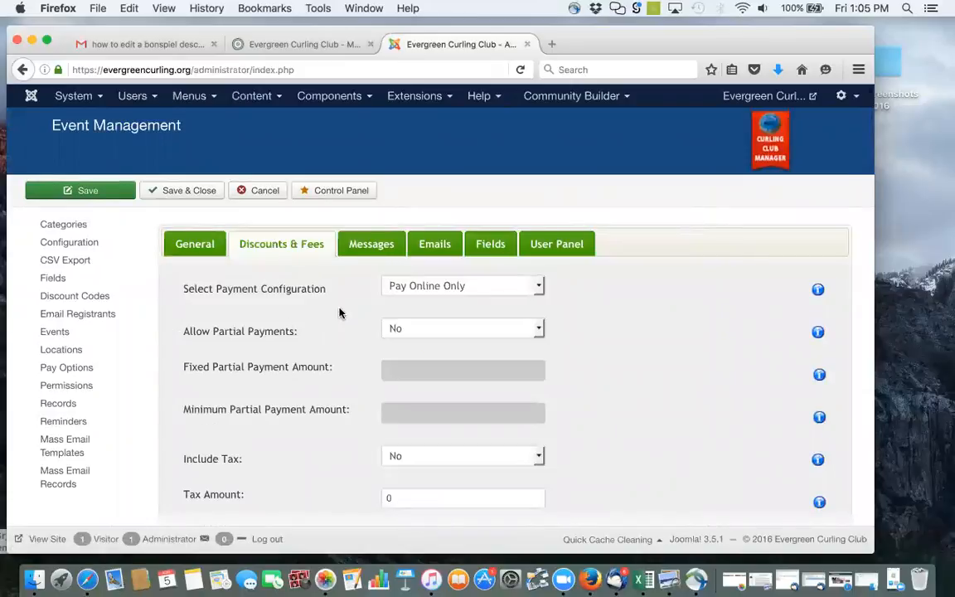
pyautogui.click(433, 290)
pyautogui.click(424, 315)
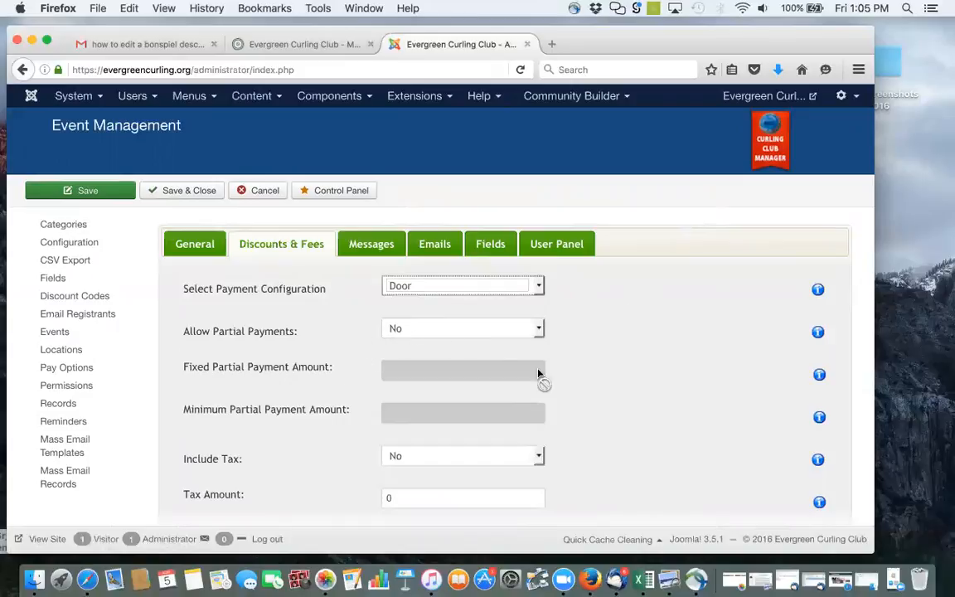
# Set the individual registration rate in the event pricing to 68.
pyautogui.scroll(-1, 584, 396)
pyautogui.scroll(-5, 584, 396)
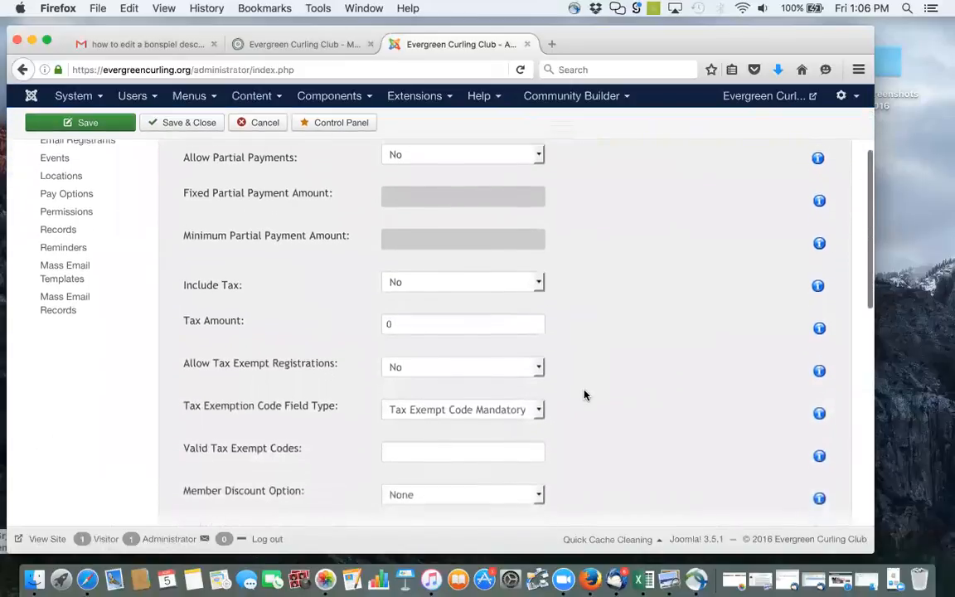
pyautogui.scroll(-1, 584, 395)
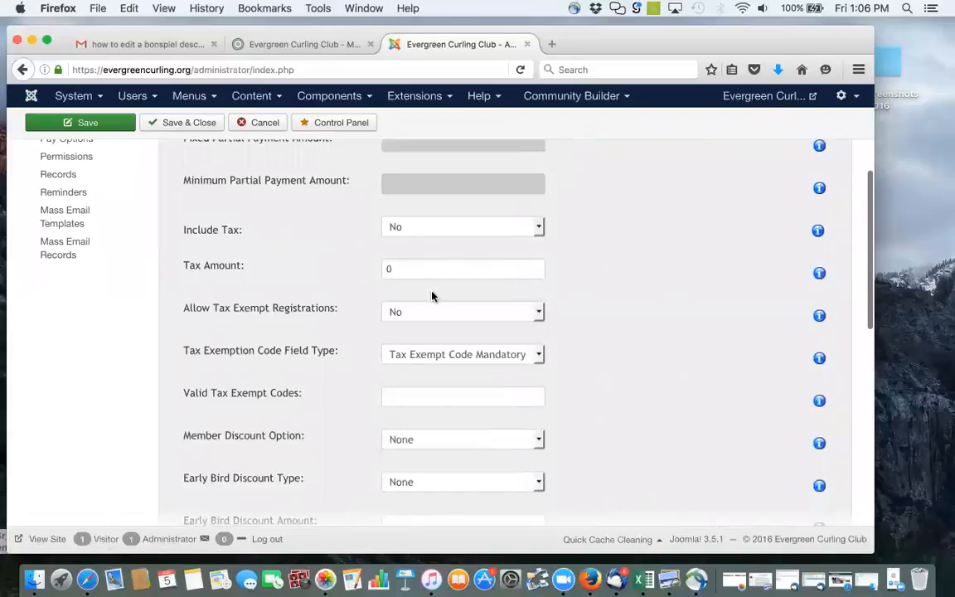
pyautogui.scroll(-4, 618, 342)
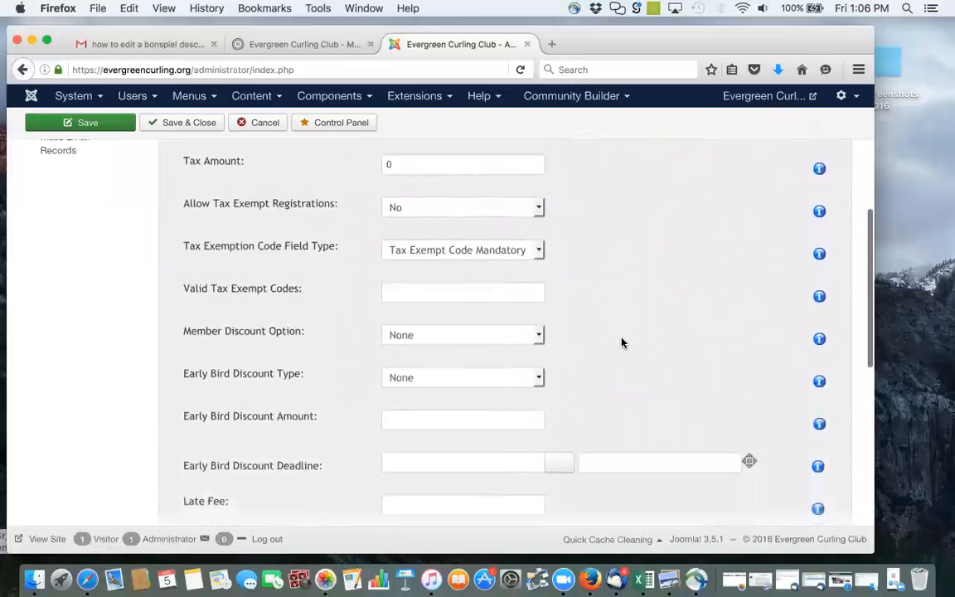
pyautogui.scroll(-3, 622, 342)
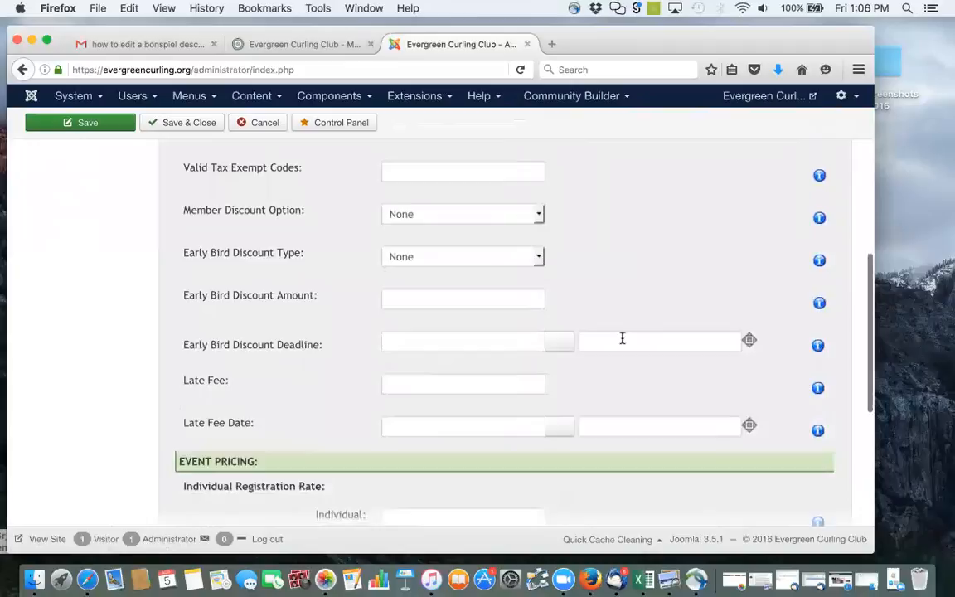
pyautogui.scroll(-1, 621, 340)
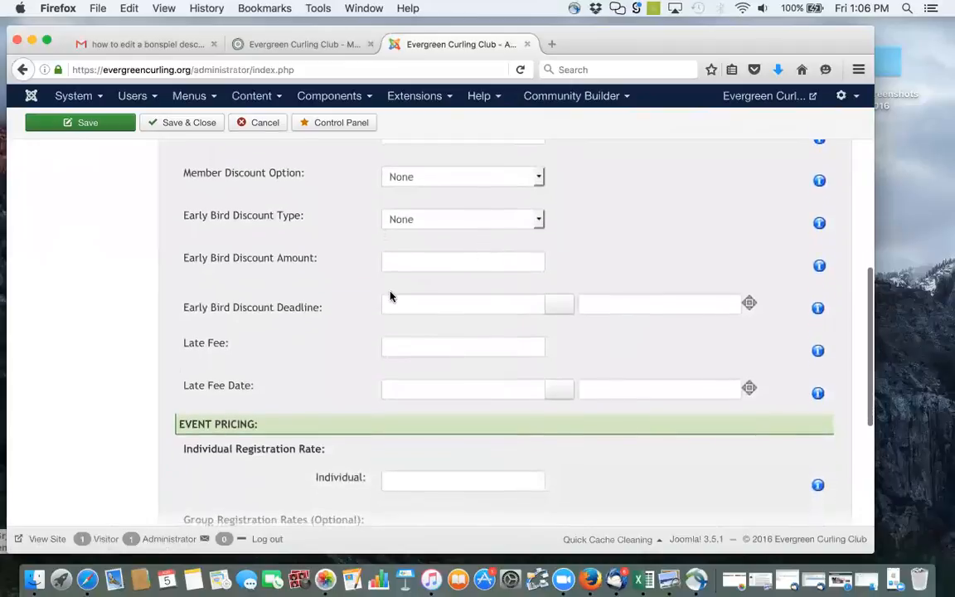
pyautogui.scroll(-4, 391, 294)
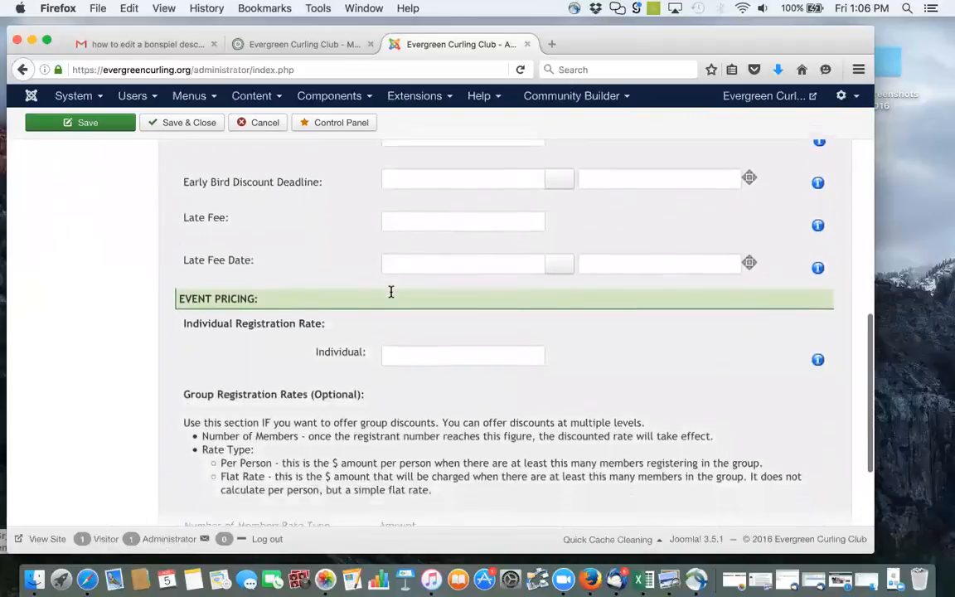
pyautogui.scroll(-2, 391, 292)
pyautogui.click(398, 310)
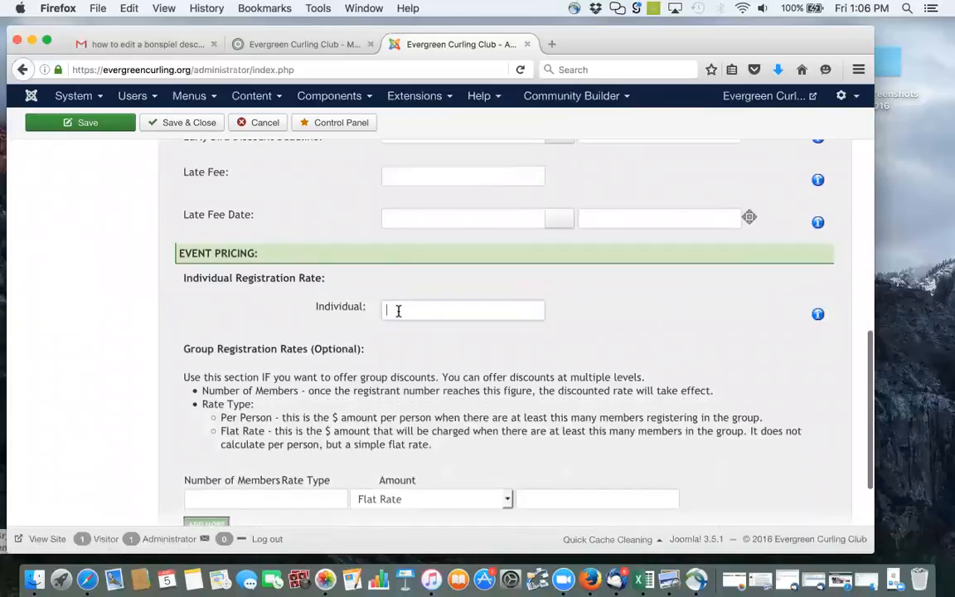
pyautogui.write('68')
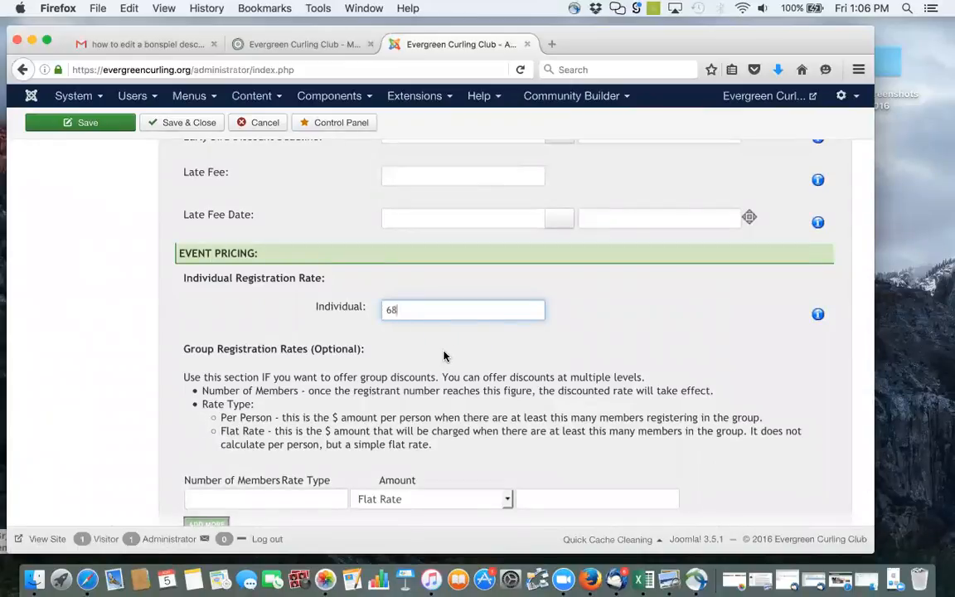
# Examine the optional group registration rates and the discount code settings below the event pricing.
pyautogui.scroll(-2, 445, 352)
pyautogui.scroll(3, 445, 351)
pyautogui.scroll(-3, 444, 351)
pyautogui.scroll(-1, 443, 352)
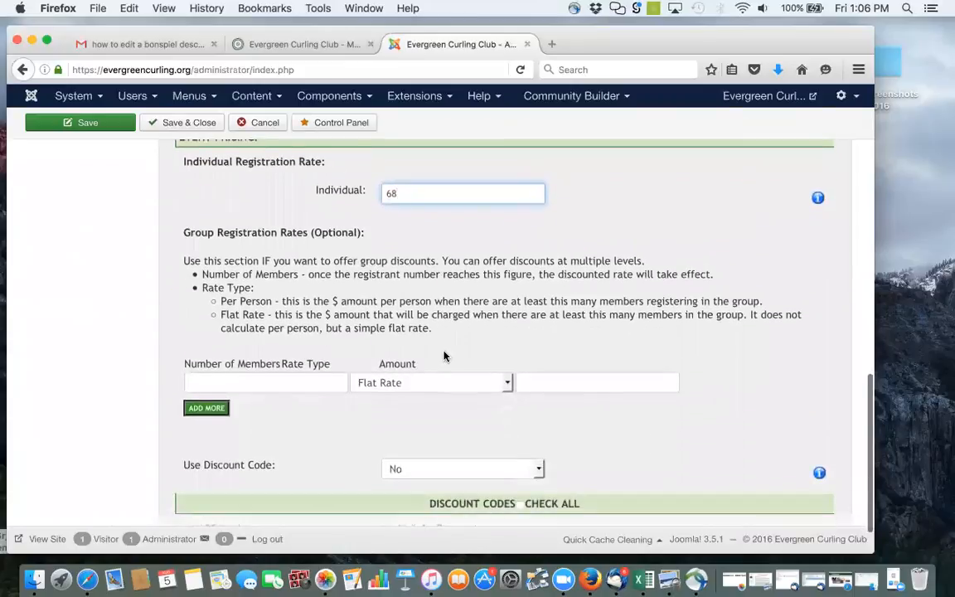
pyautogui.scroll(-1, 444, 355)
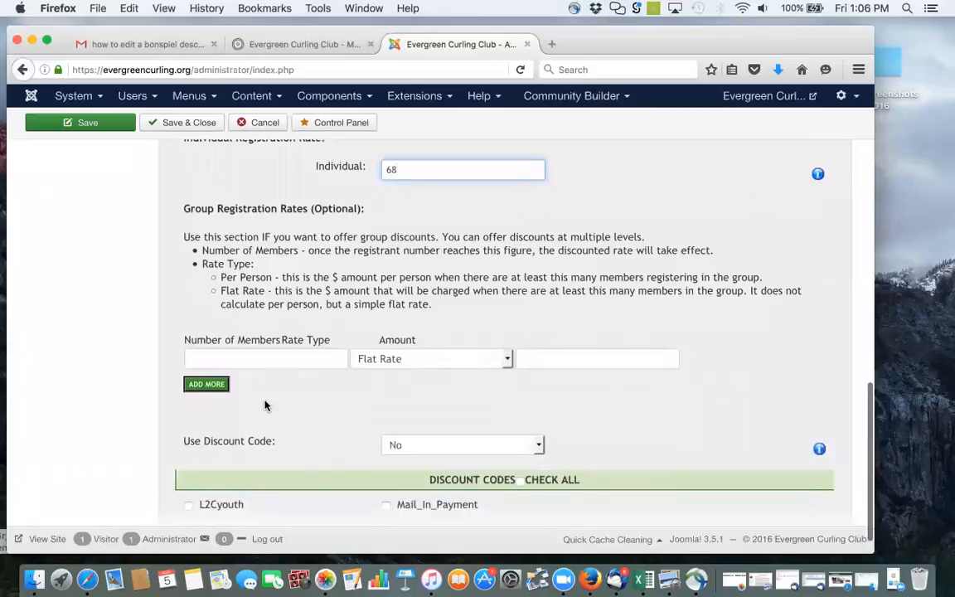
pyautogui.scroll(-1, 228, 401)
pyautogui.scroll(2, 228, 401)
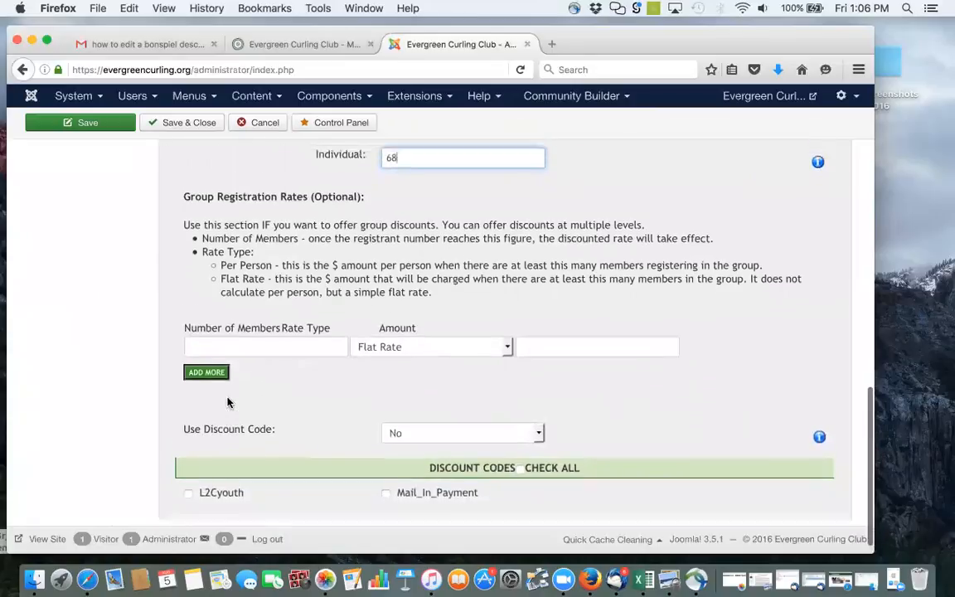
pyautogui.scroll(-2, 228, 401)
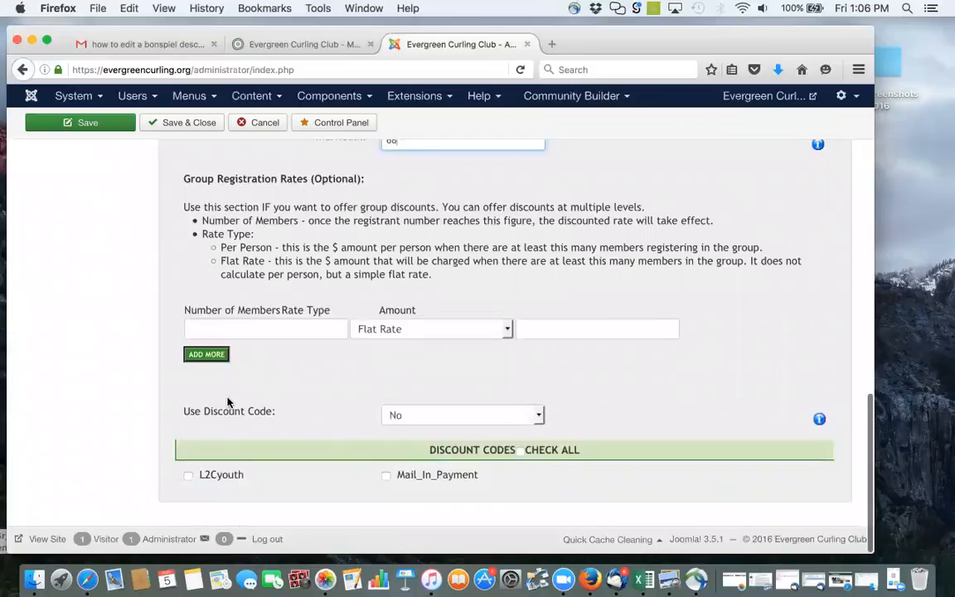
pyautogui.scroll(1, 228, 402)
pyautogui.scroll(15, 228, 402)
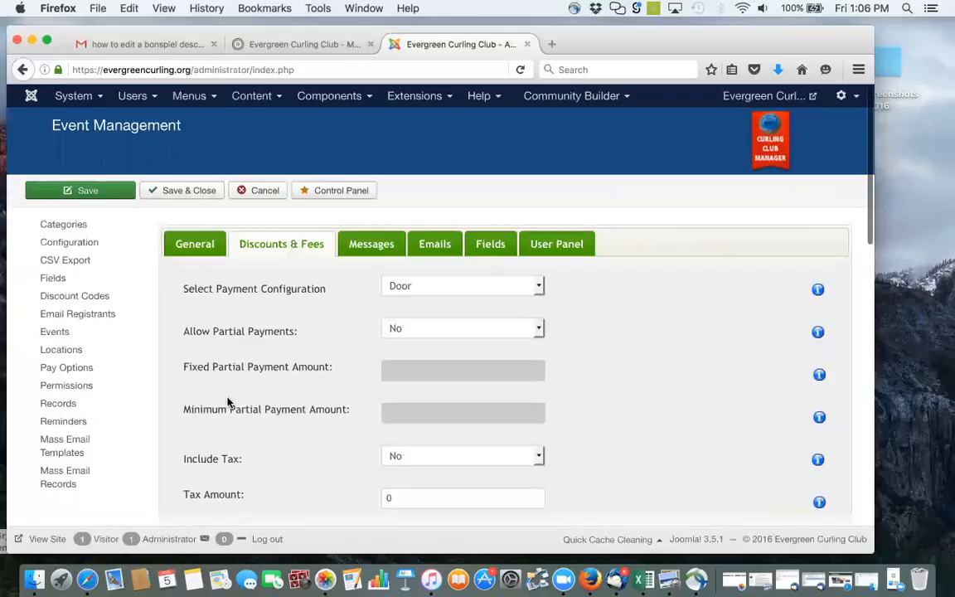
# Enter "Register today for Evergreen CC's family bonspiel!" as the message displayed above the event's registration form.
pyautogui.click(370, 244)
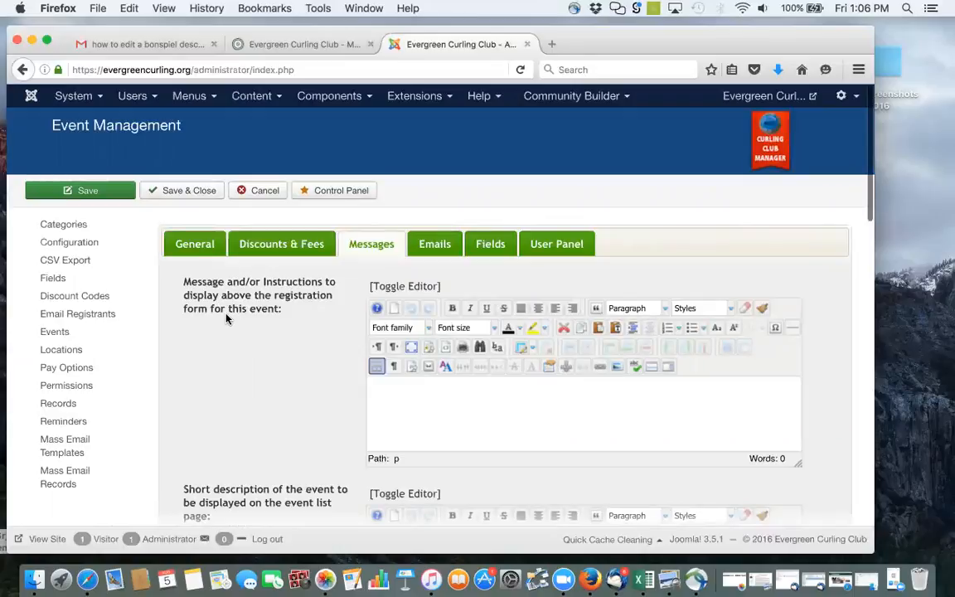
pyautogui.click(382, 392)
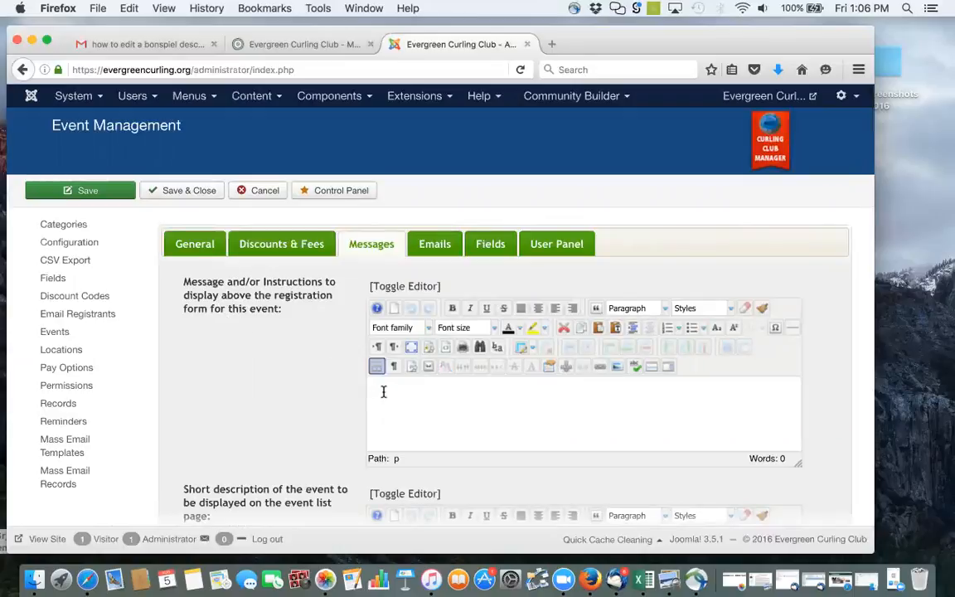
pyautogui.write('RE')
pyautogui.press('BackSpace')
pyautogui.write('Reg')
pyautogui.write('ister toda')
pyautogui.write('y for ECC')
pyautogui.press('BackSpace')
pyautogui.press('BackSpace')
pyautogui.write('v')
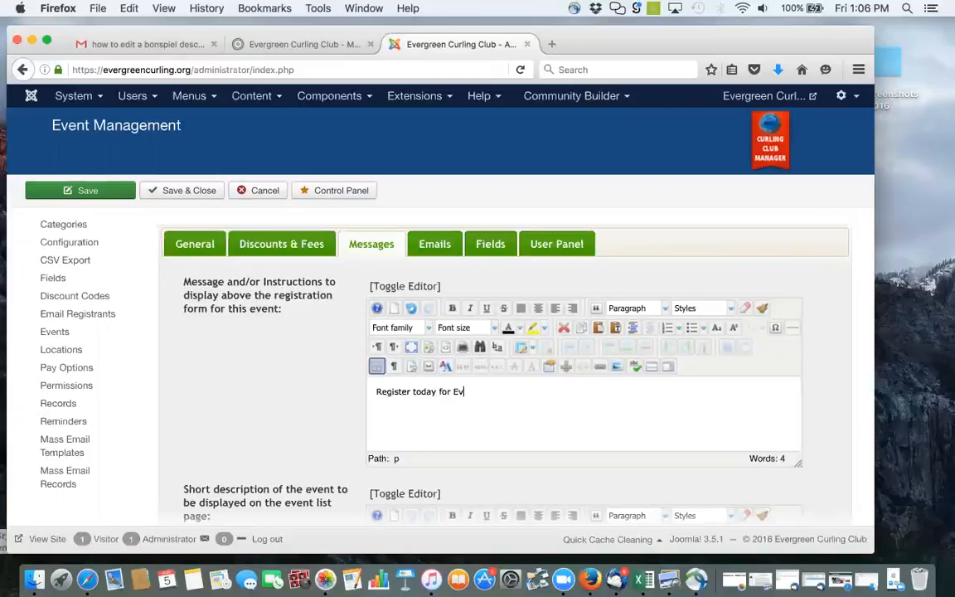
pyautogui.write("ergreen CC's family bonspiel!")
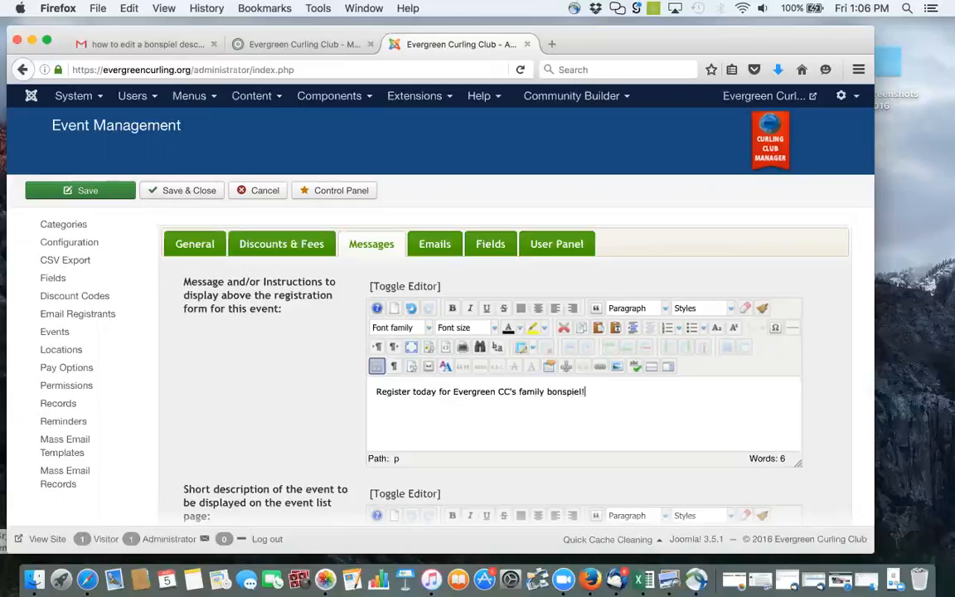
pyautogui.scroll(-10, 346, 412)
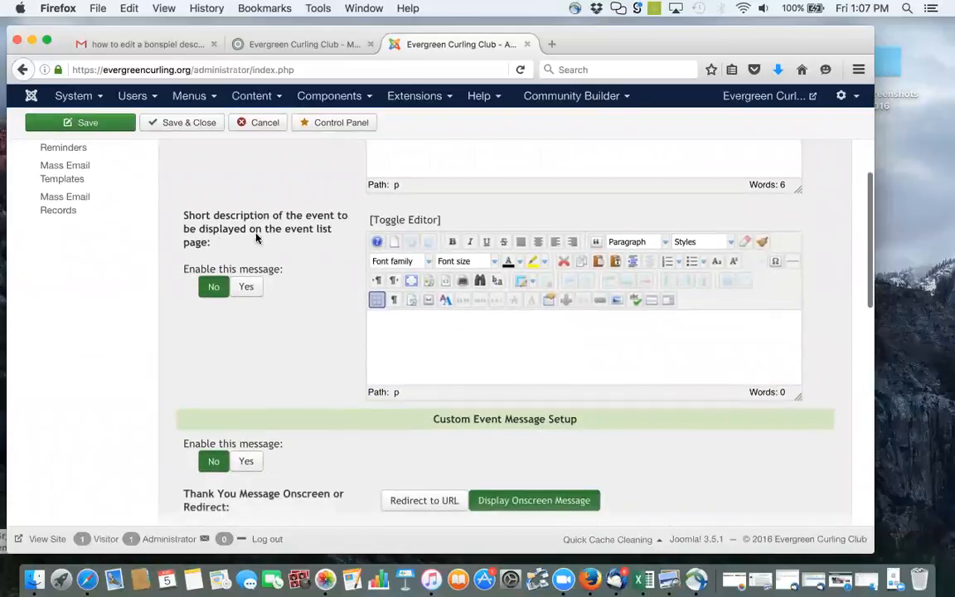
pyautogui.click(391, 322)
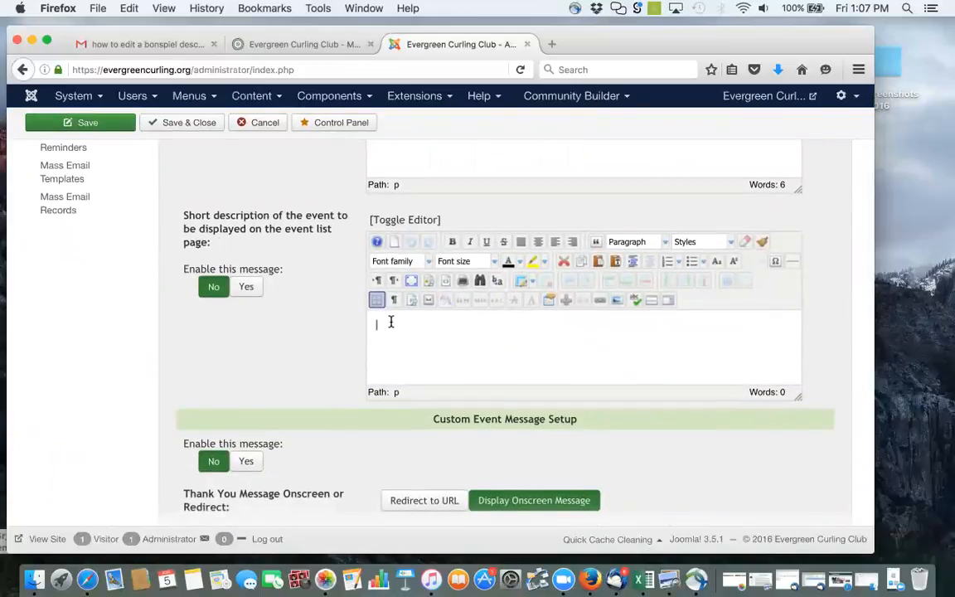
pyautogui.write('Evergreen Family Bonspiel')
pyautogui.scroll(-5, 290, 358)
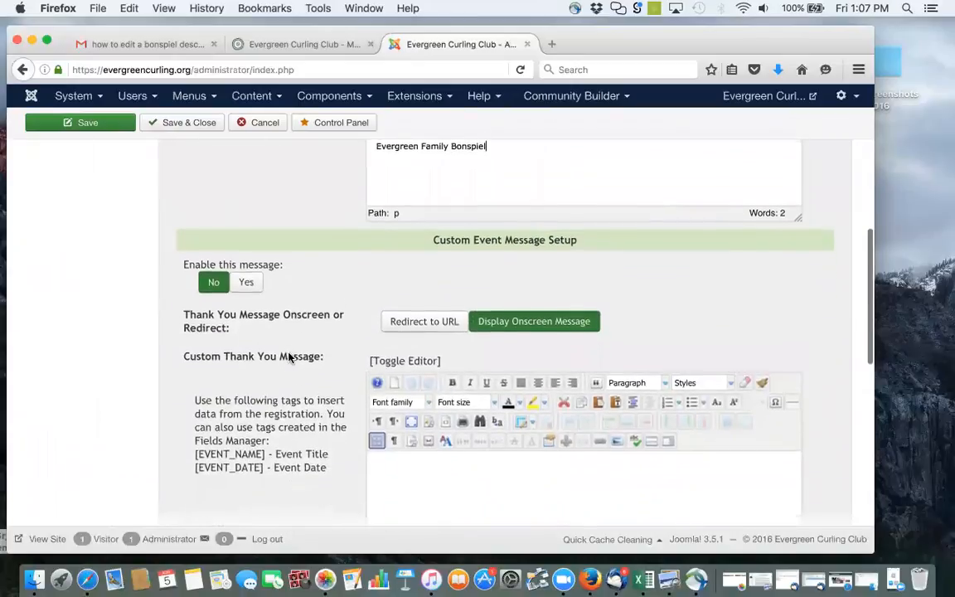
pyautogui.scroll(6, 289, 358)
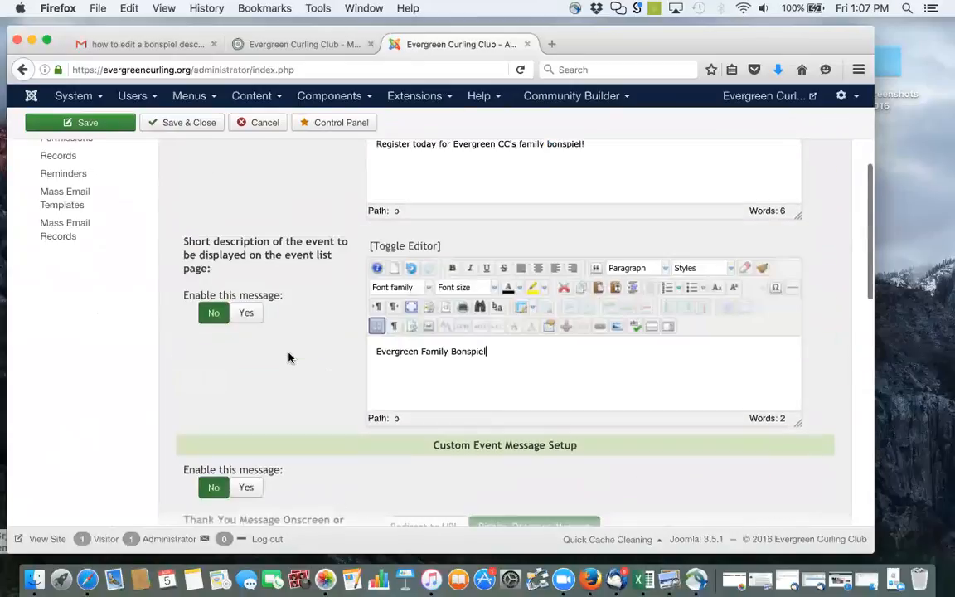
pyautogui.scroll(1, 289, 358)
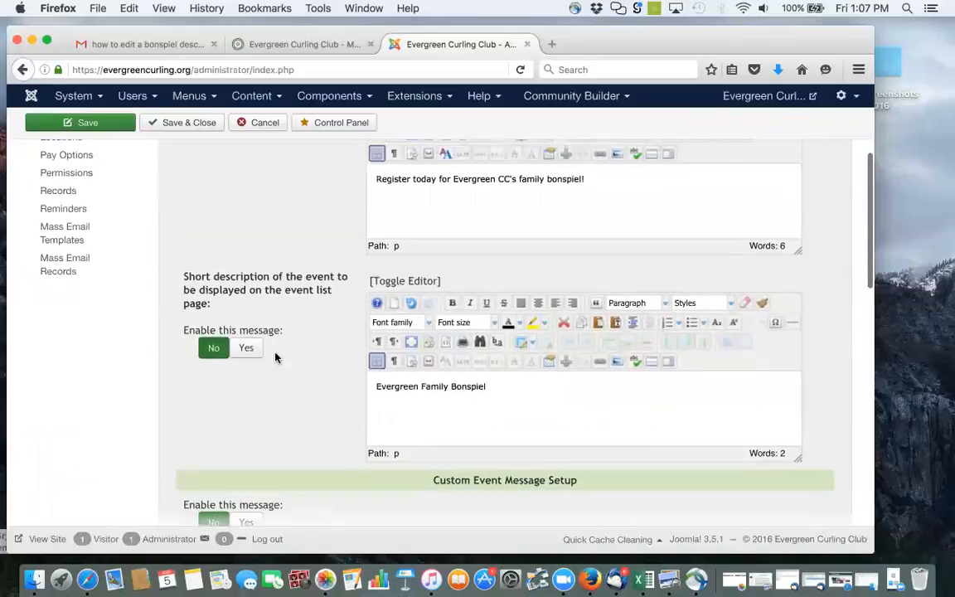
pyautogui.tripleClick(405, 386)
pyautogui.press('BackSpace')
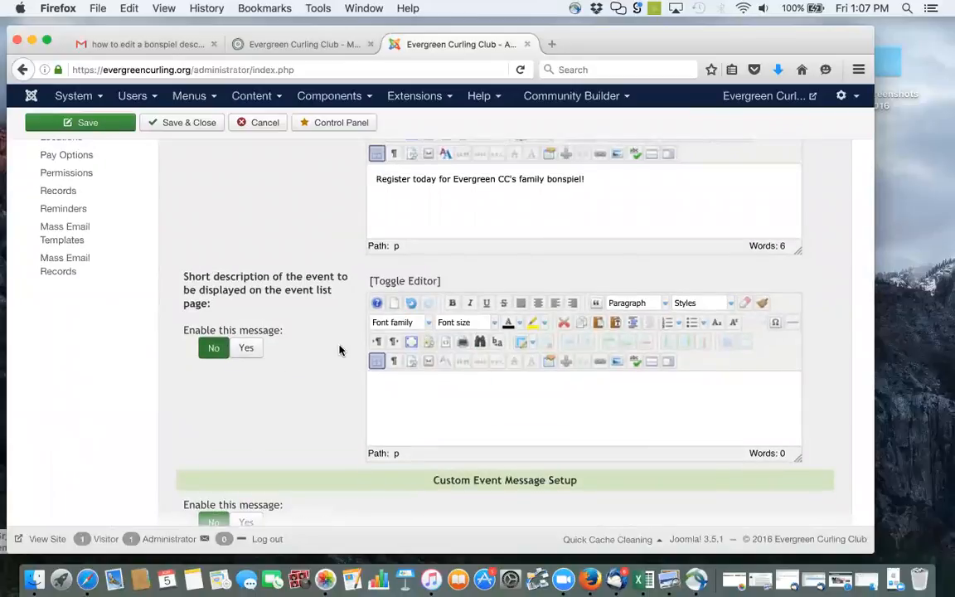
# Examine the custom thank-you, pay-later and terms messages, plus the email settings for sender, thank-you message, admin notification and attachments.
pyautogui.scroll(5, 339, 350)
pyautogui.scroll(-15, 339, 350)
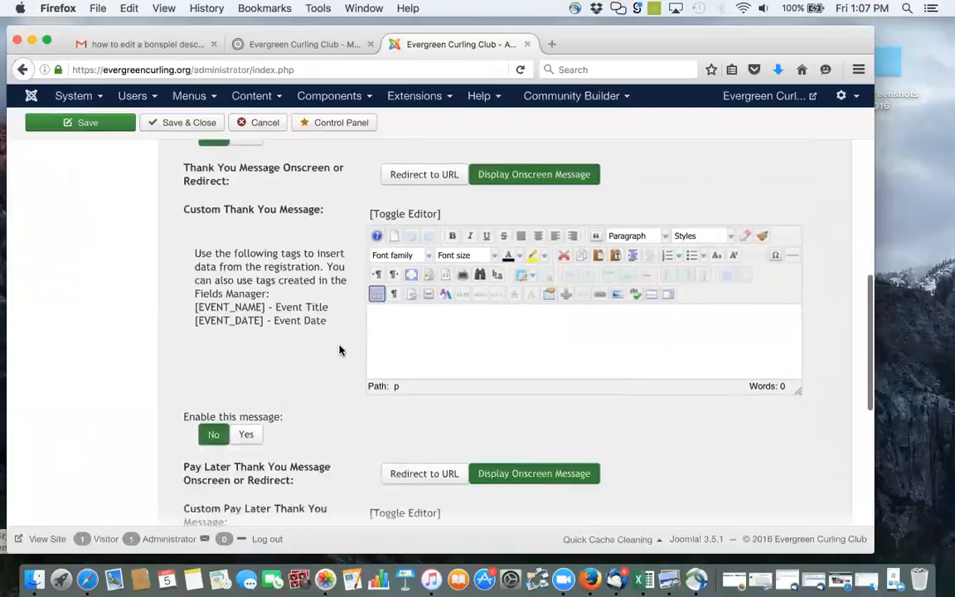
pyautogui.scroll(-10, 273, 384)
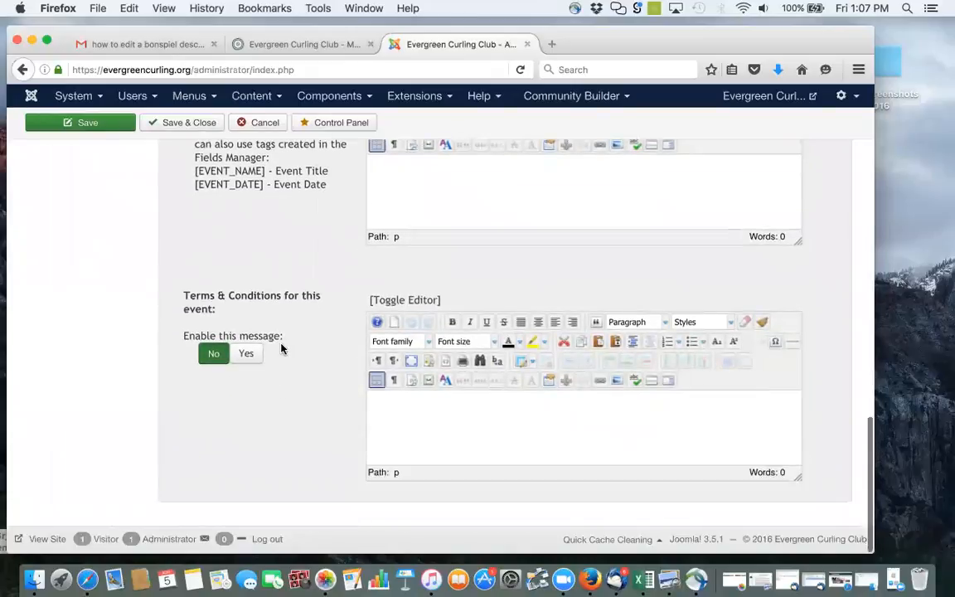
pyautogui.scroll(20, 281, 348)
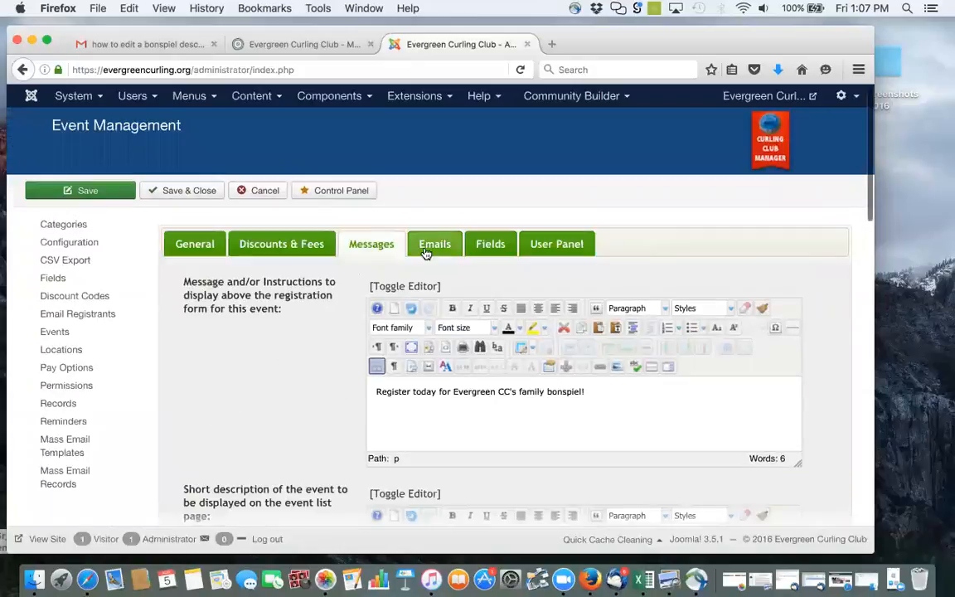
pyautogui.click(428, 249)
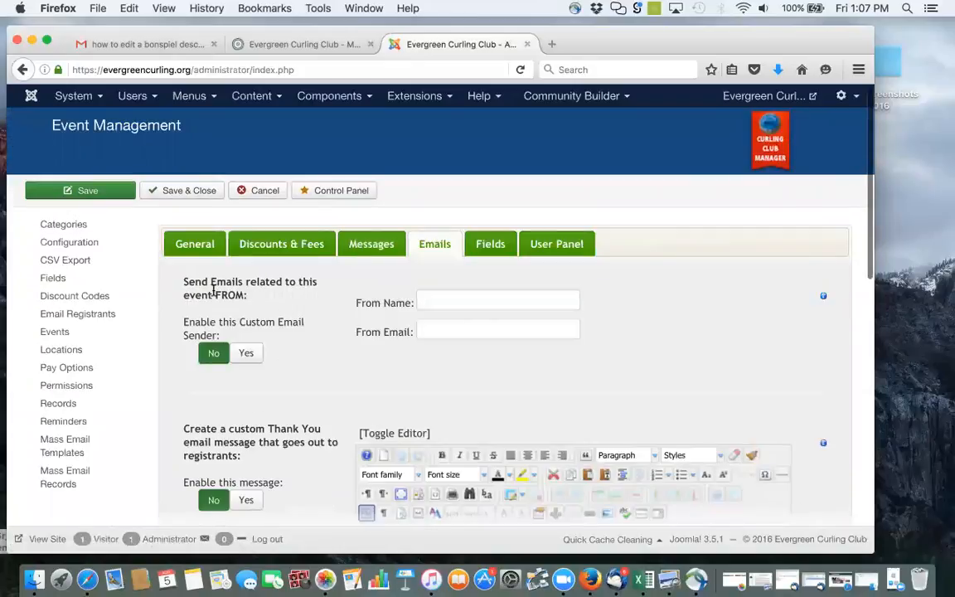
pyautogui.scroll(-2, 298, 383)
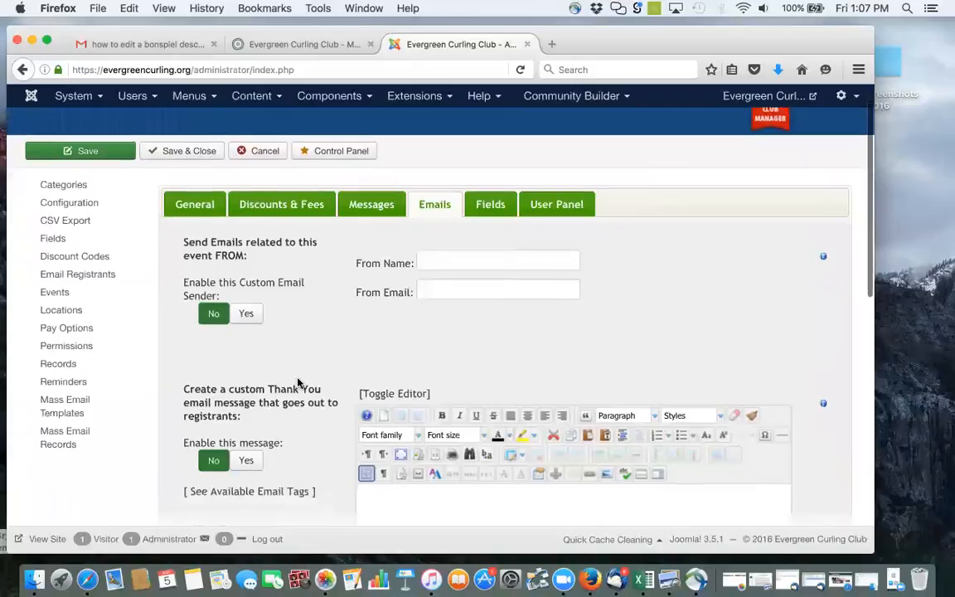
pyautogui.scroll(-4, 298, 383)
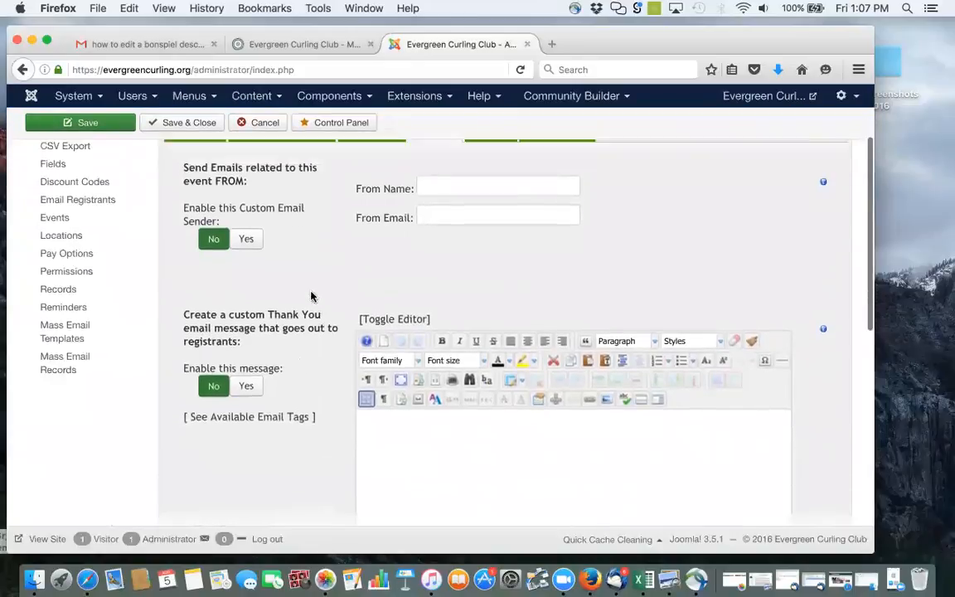
pyautogui.scroll(-15, 311, 296)
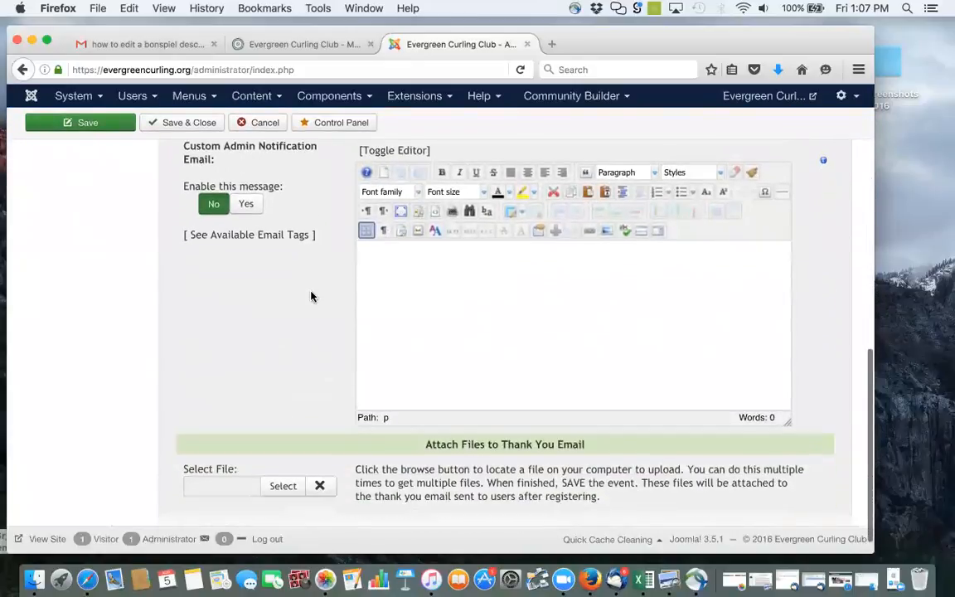
pyautogui.scroll(10, 312, 296)
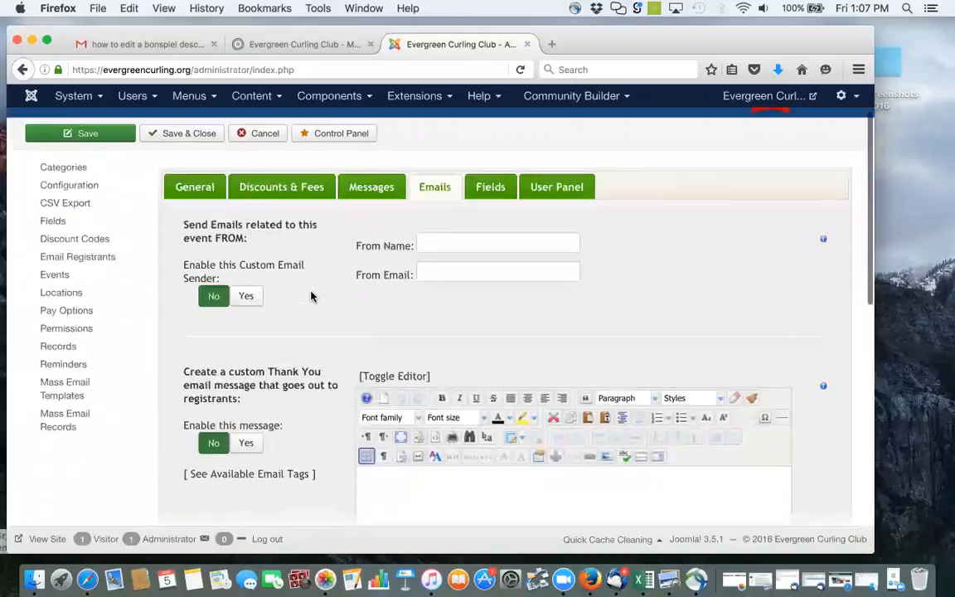
# Examine the event's registration fields, from title to Dinner_Choice, including their usage, required and group registration settings.
pyautogui.click(488, 242)
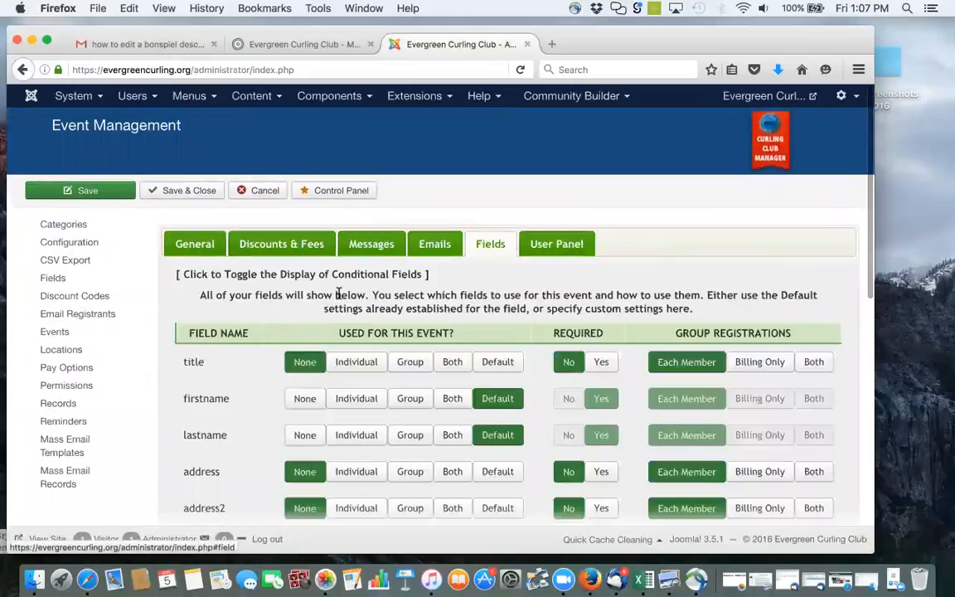
pyautogui.scroll(-5, 234, 374)
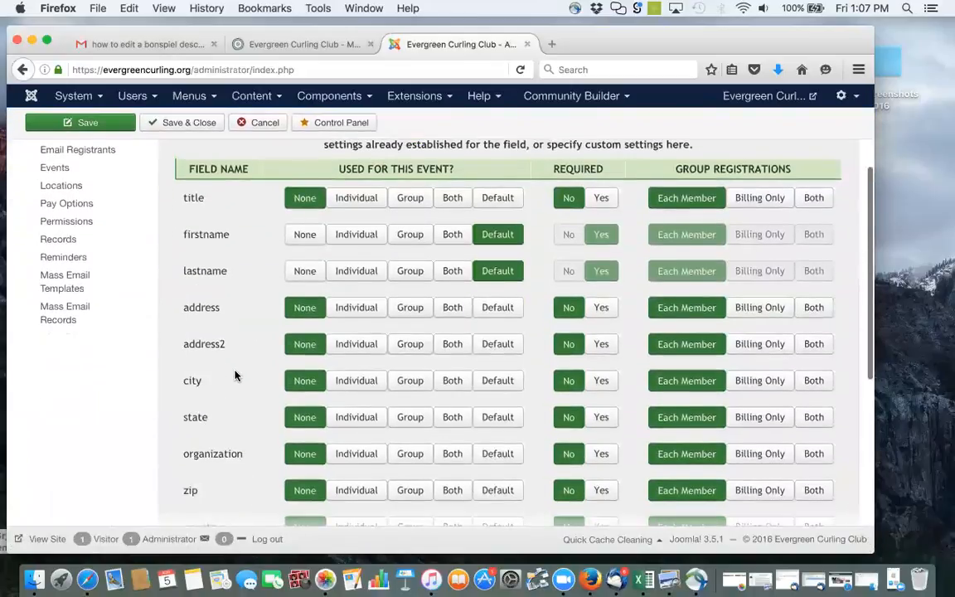
pyautogui.scroll(-2, 235, 375)
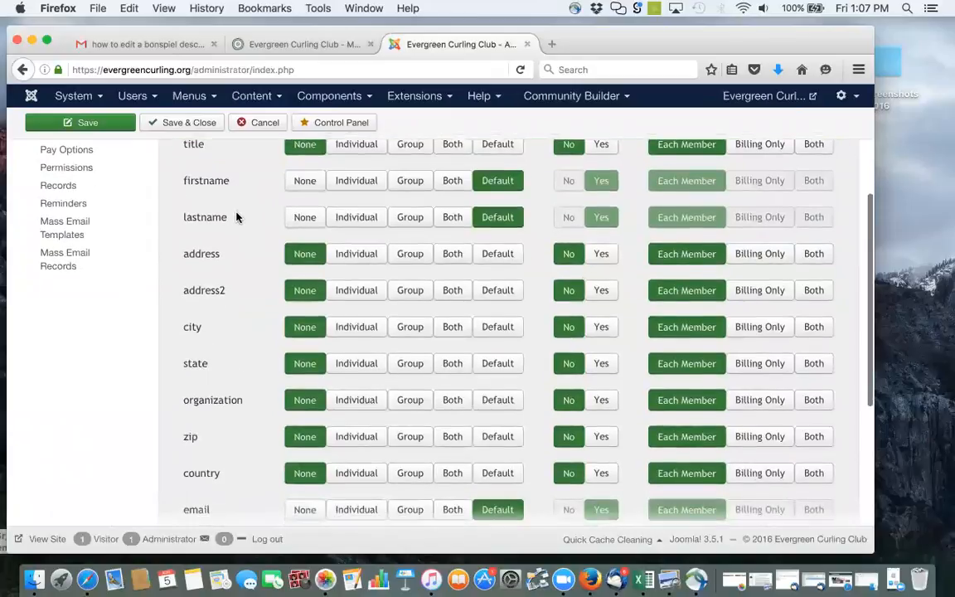
pyautogui.scroll(-4, 235, 300)
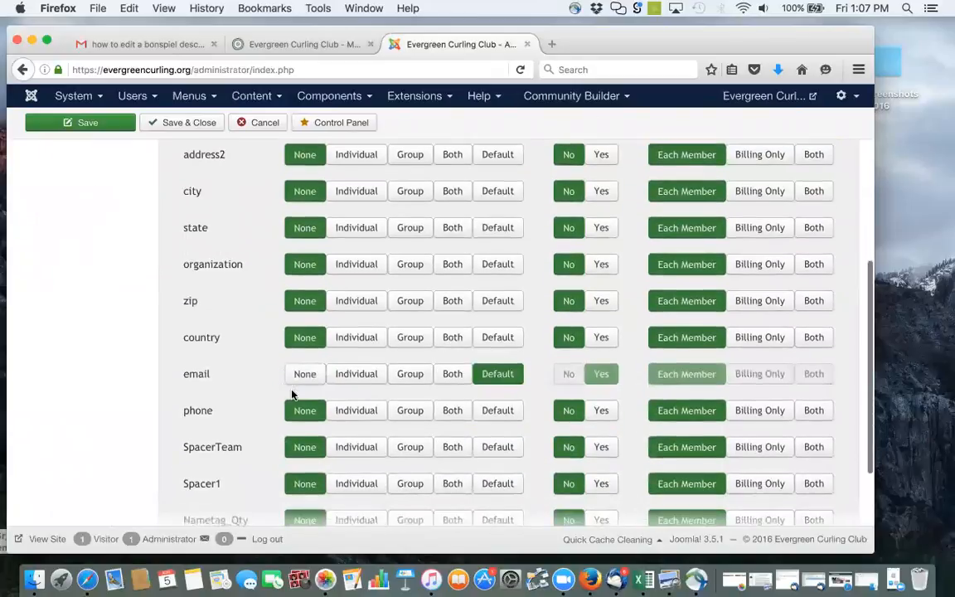
pyautogui.scroll(-5, 231, 413)
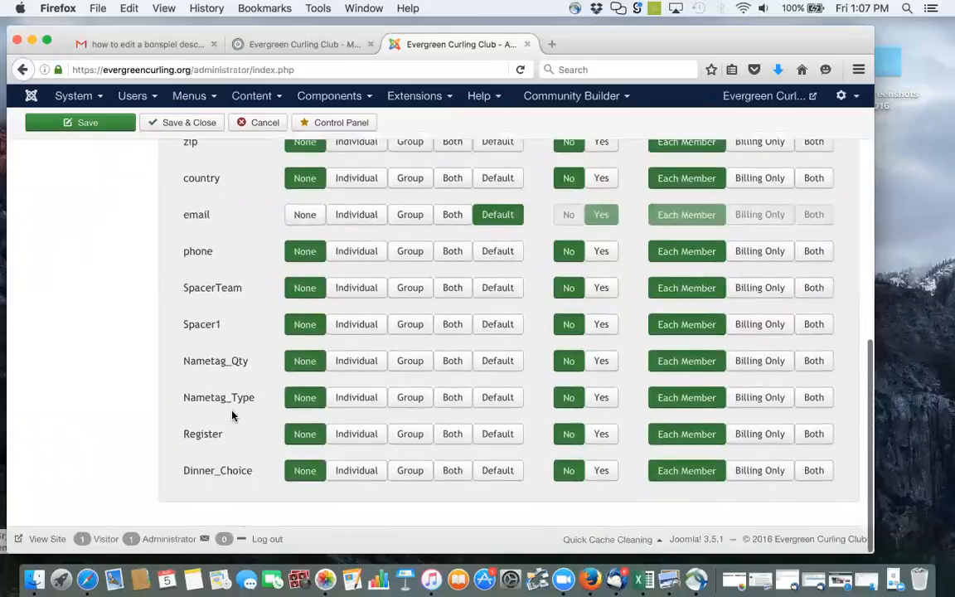
pyautogui.scroll(10, 232, 415)
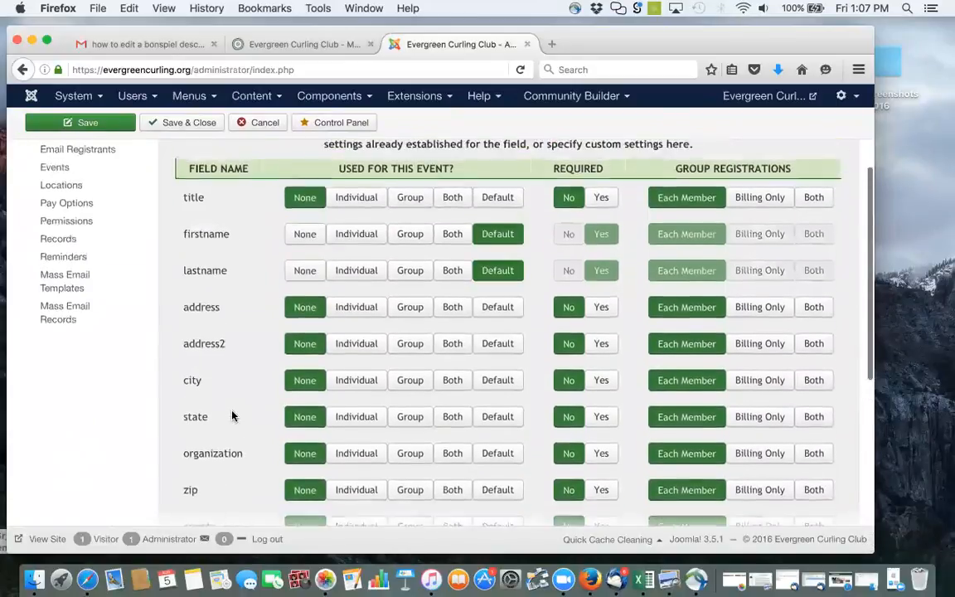
pyautogui.scroll(2, 232, 416)
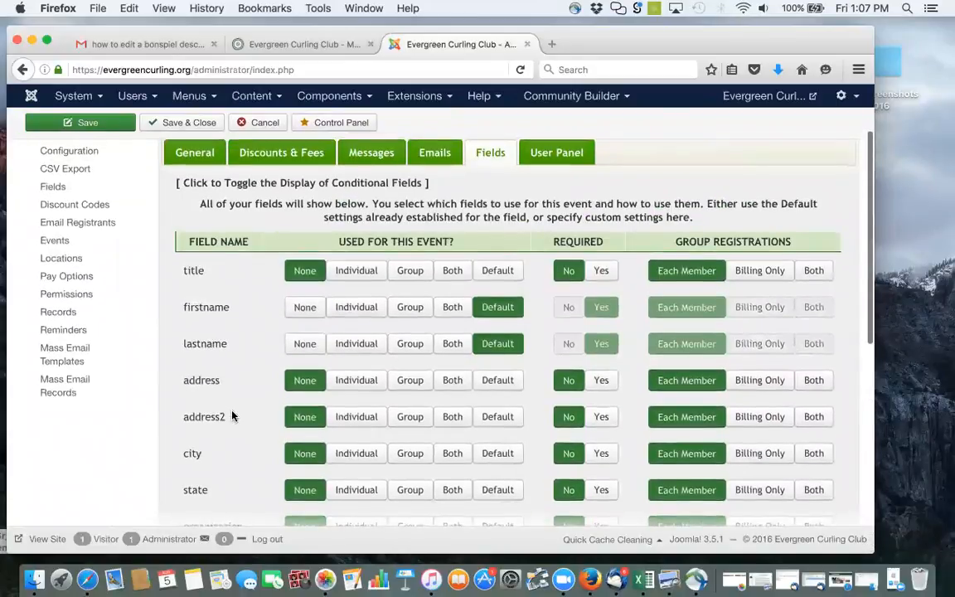
pyautogui.scroll(-5, 232, 416)
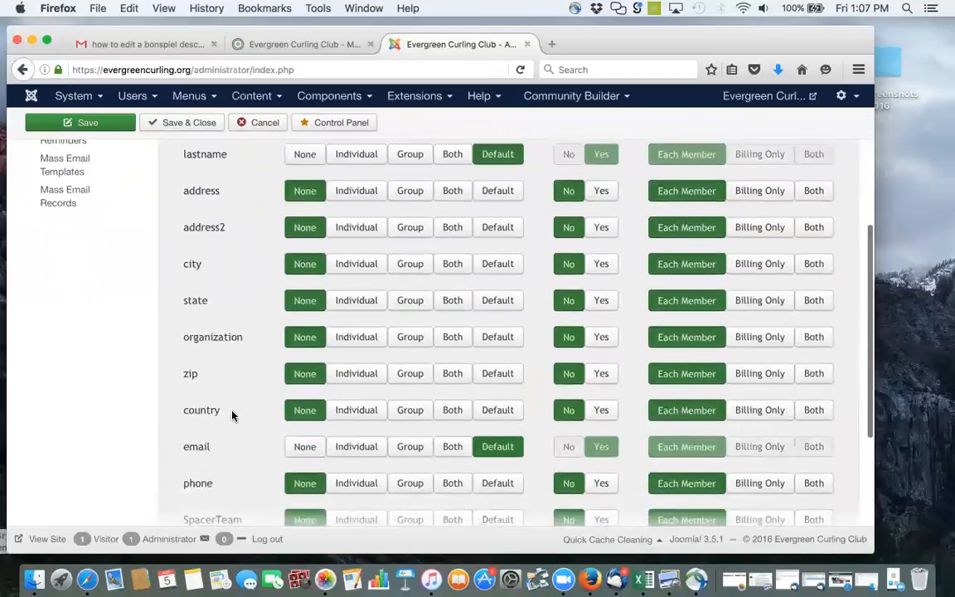
pyautogui.scroll(-6, 232, 416)
pyautogui.scroll(6, 232, 416)
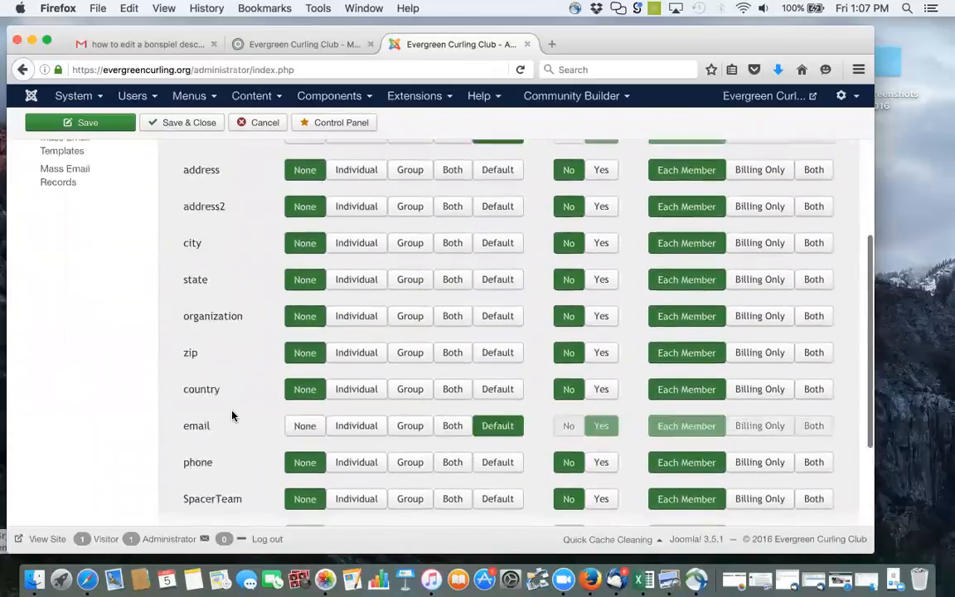
pyautogui.scroll(5, 232, 417)
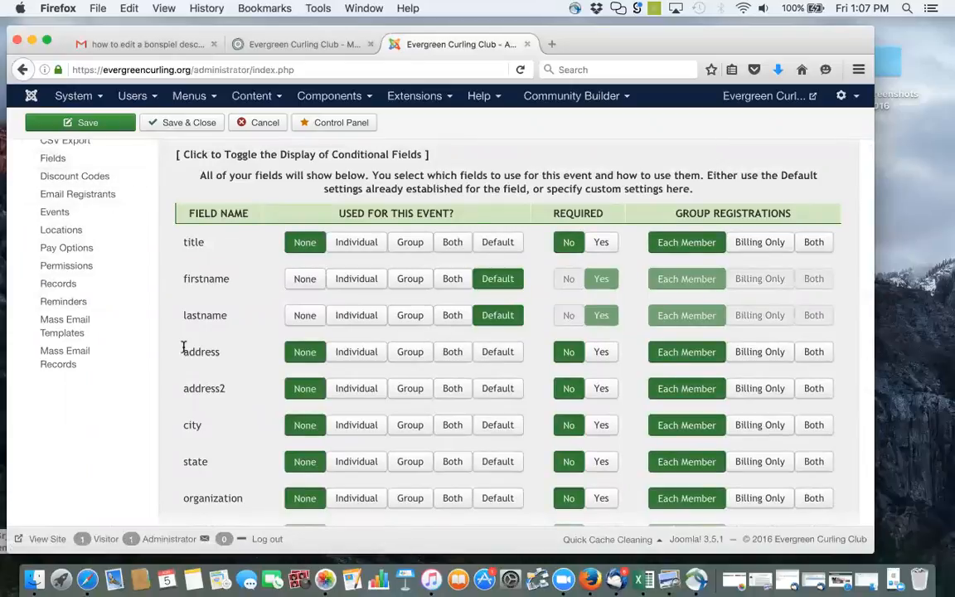
pyautogui.scroll(-5, 184, 348)
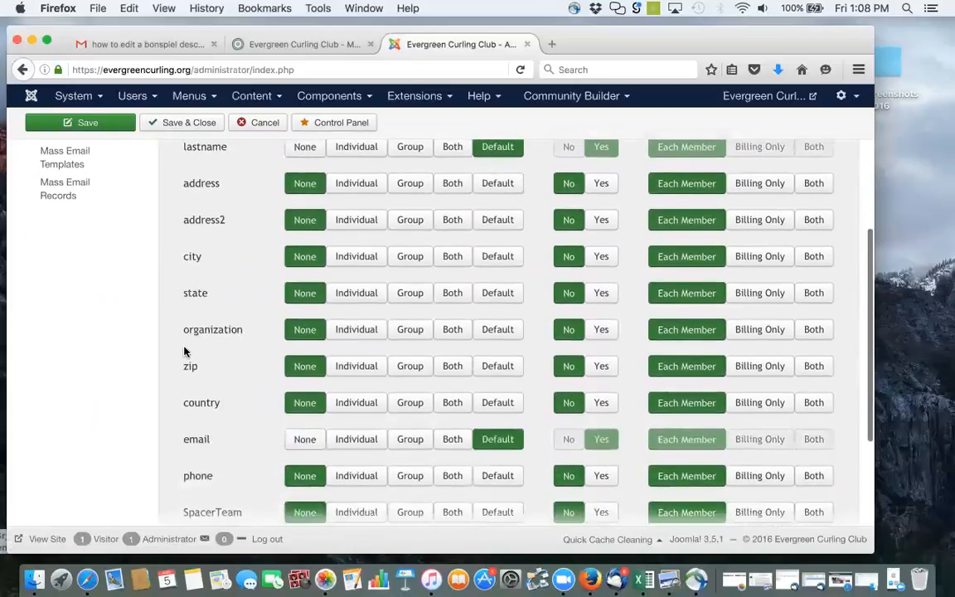
pyautogui.scroll(-6, 186, 351)
pyautogui.scroll(12, 184, 349)
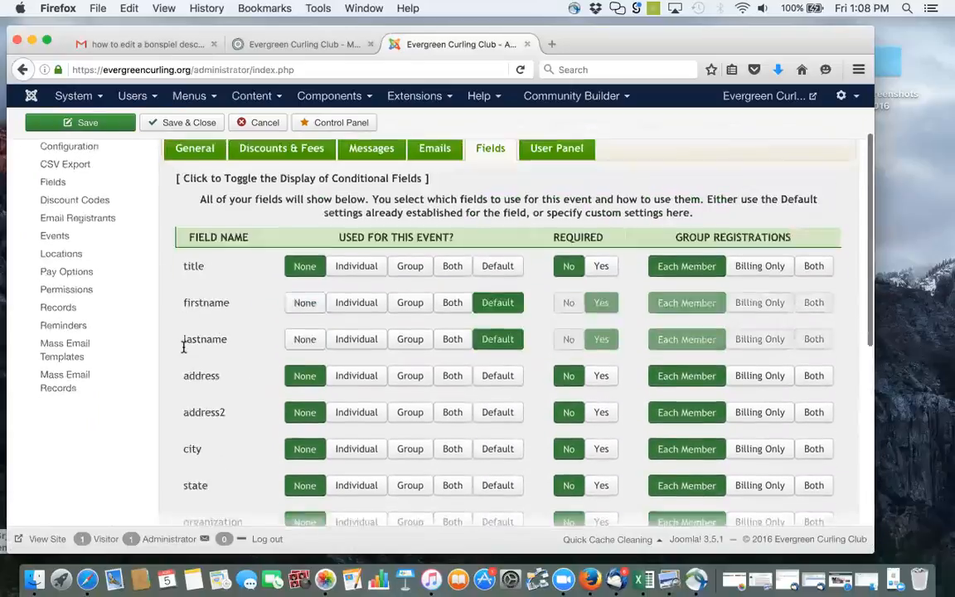
# Examine the event's user panel settings for partial payments, refunds, record changes, cancellation and the related fees.
pyautogui.scroll(3, 184, 348)
pyautogui.click(540, 223)
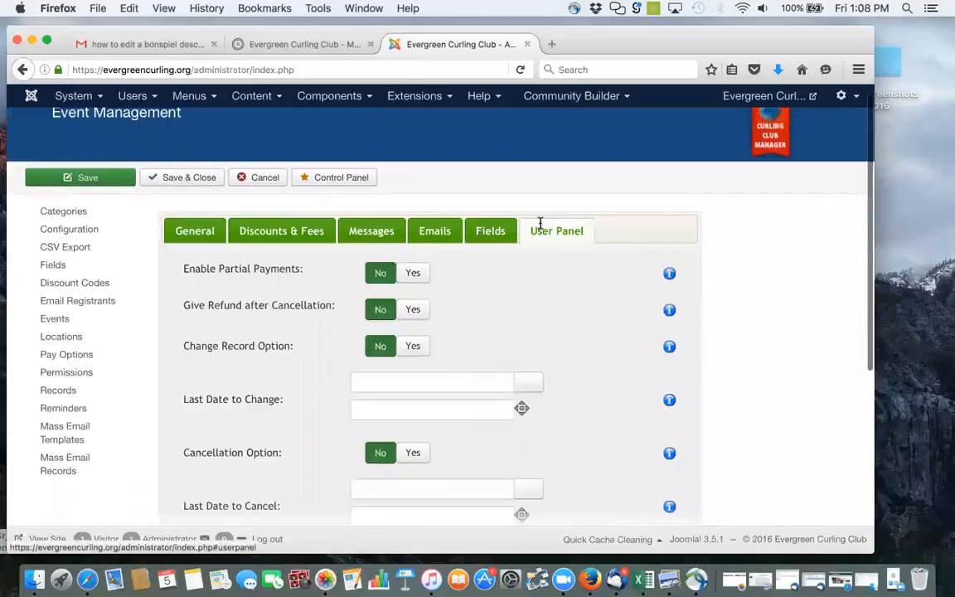
pyautogui.scroll(-3, 299, 305)
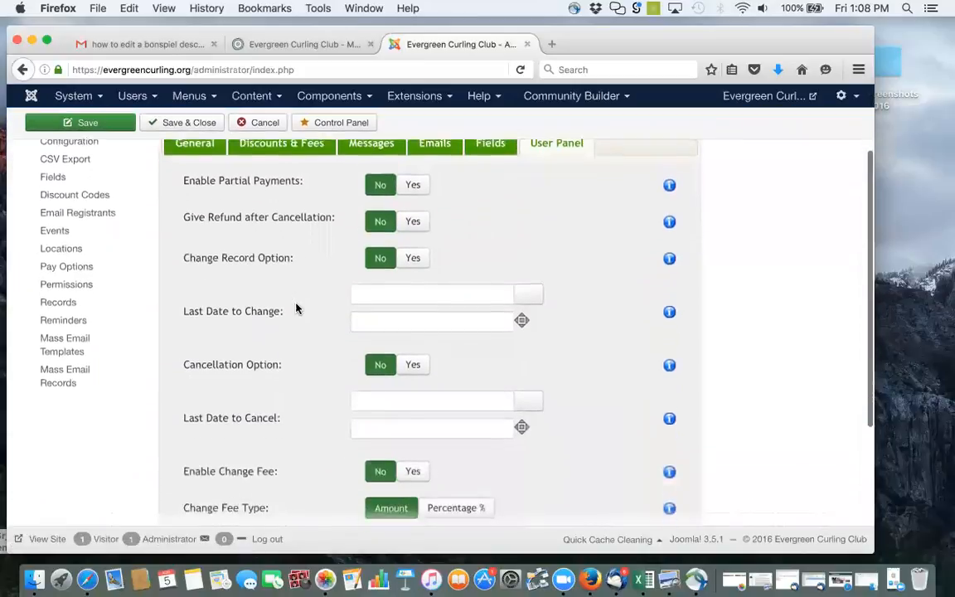
pyautogui.scroll(-1, 296, 308)
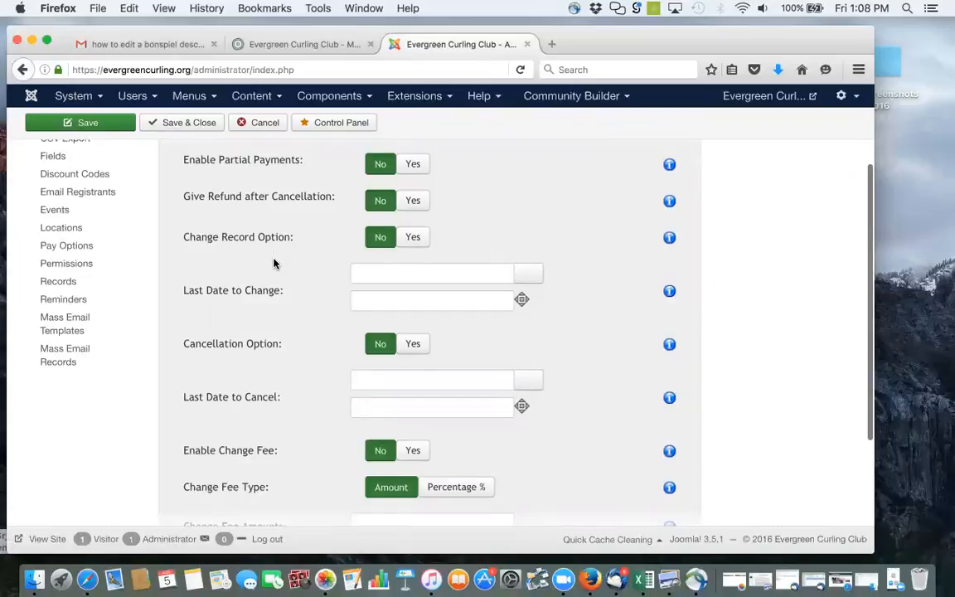
pyautogui.scroll(-4, 274, 263)
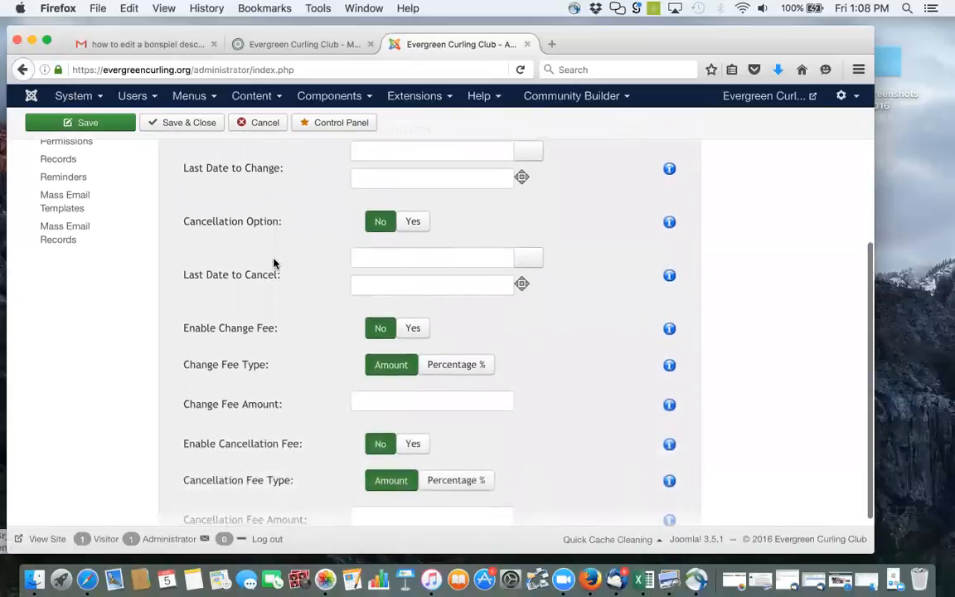
pyautogui.scroll(-2, 275, 264)
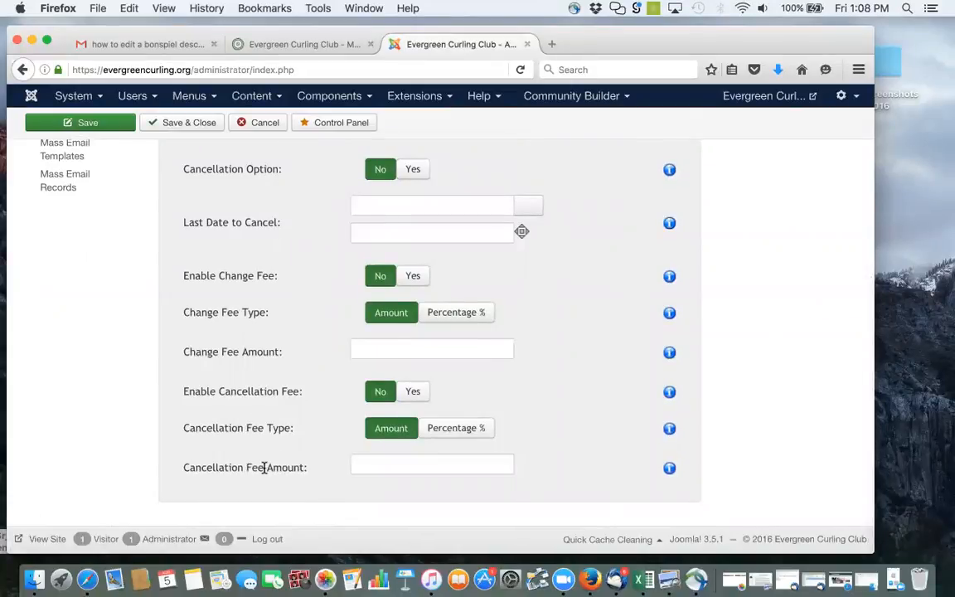
# Save the Family Bonspiel event without closing it and review its general settings.
pyautogui.scroll(6, 264, 467)
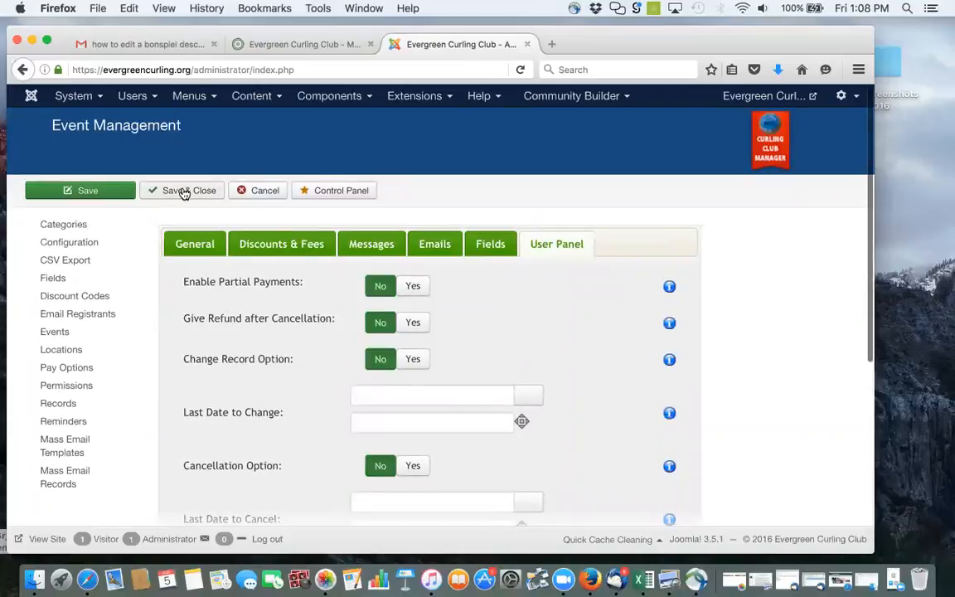
pyautogui.click(98, 192)
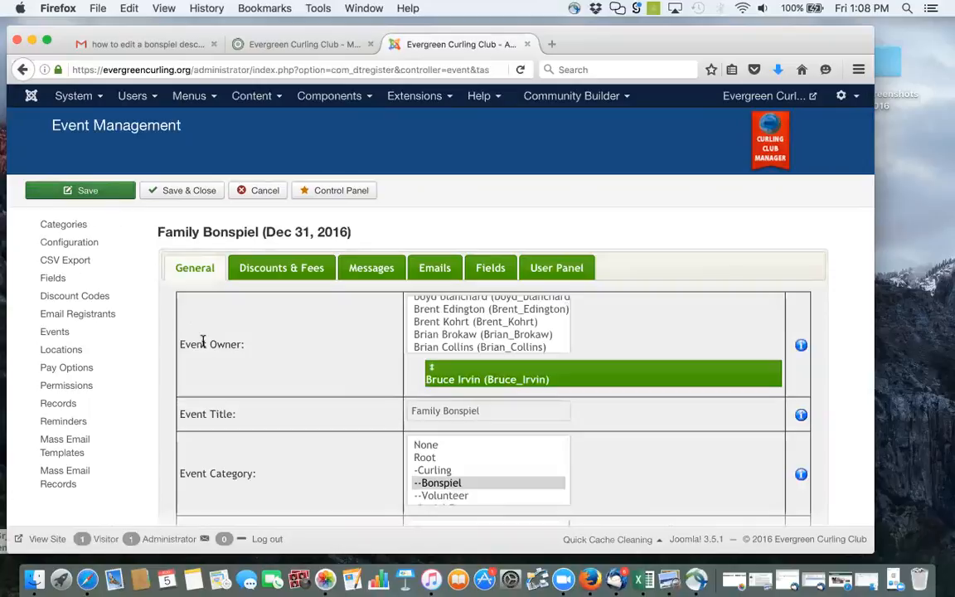
pyautogui.scroll(-15, 203, 344)
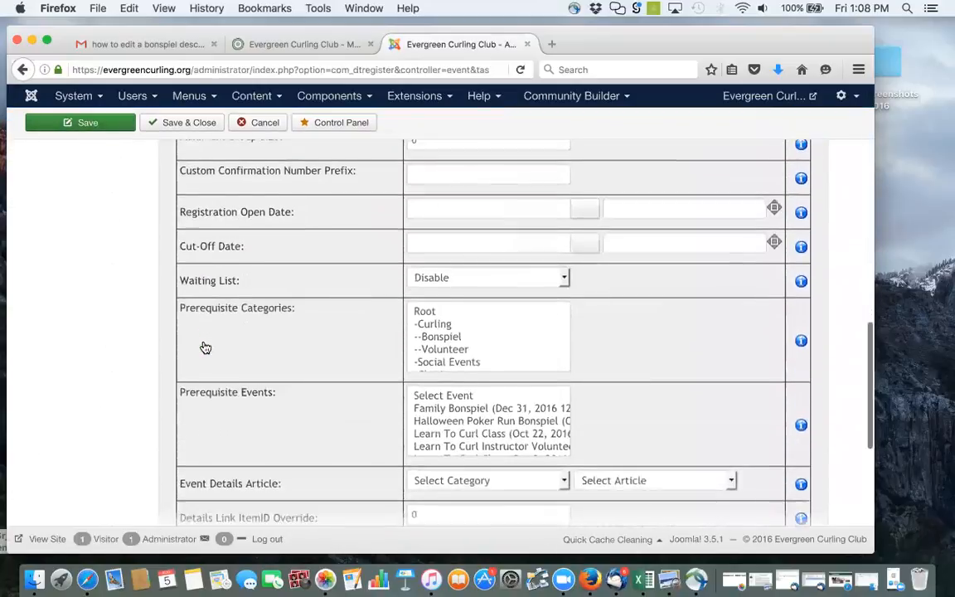
pyautogui.scroll(15, 205, 348)
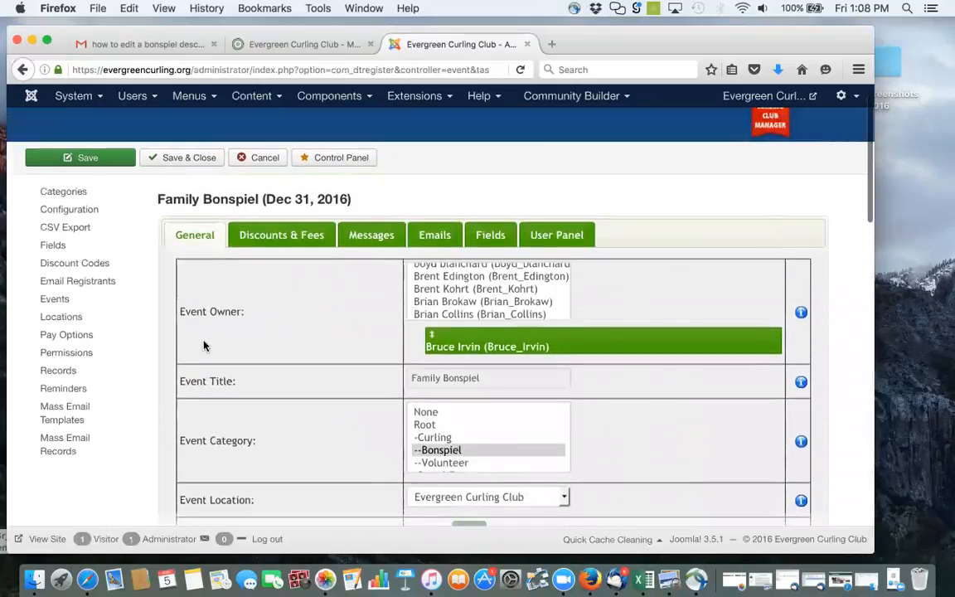